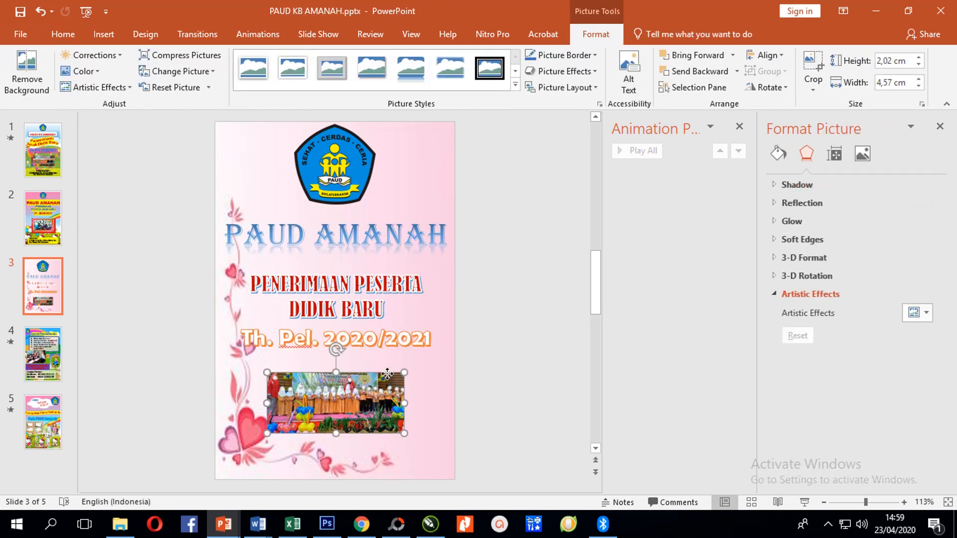
Play the slide show of the PAUD AMANAH presentation starting from the current slide
{"action": "left_click", "coordinate": [522, 361]}
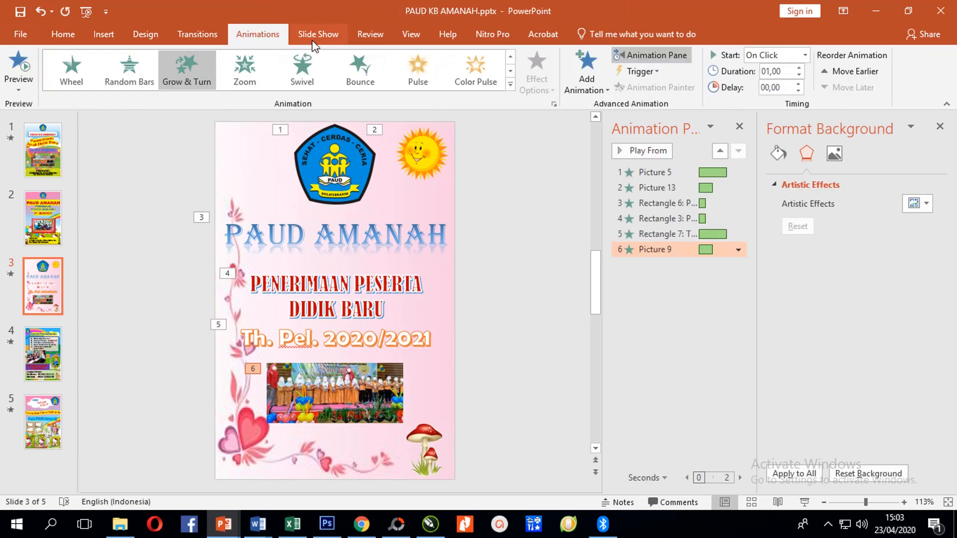
{"action": "left_click", "coordinate": [312, 35]}
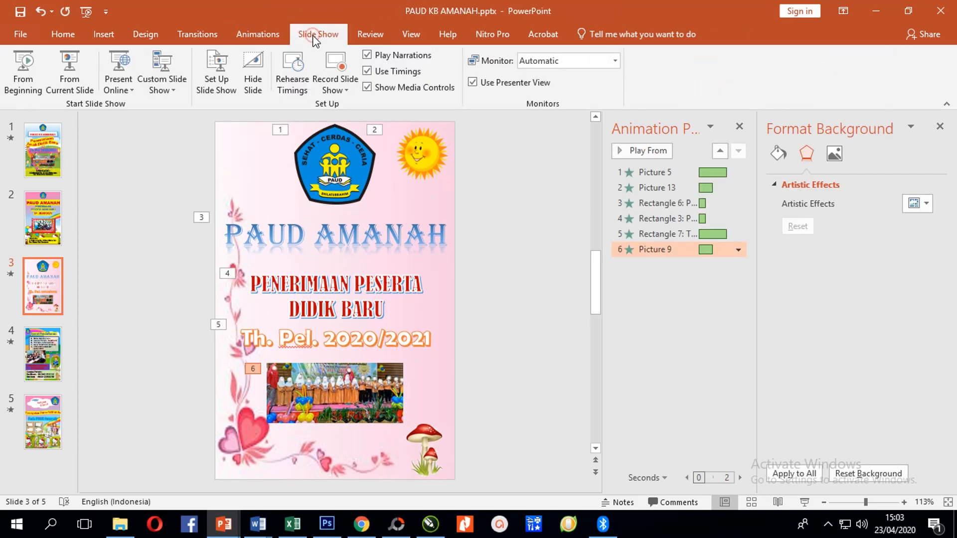
{"action": "key", "text": "shift+F5"}
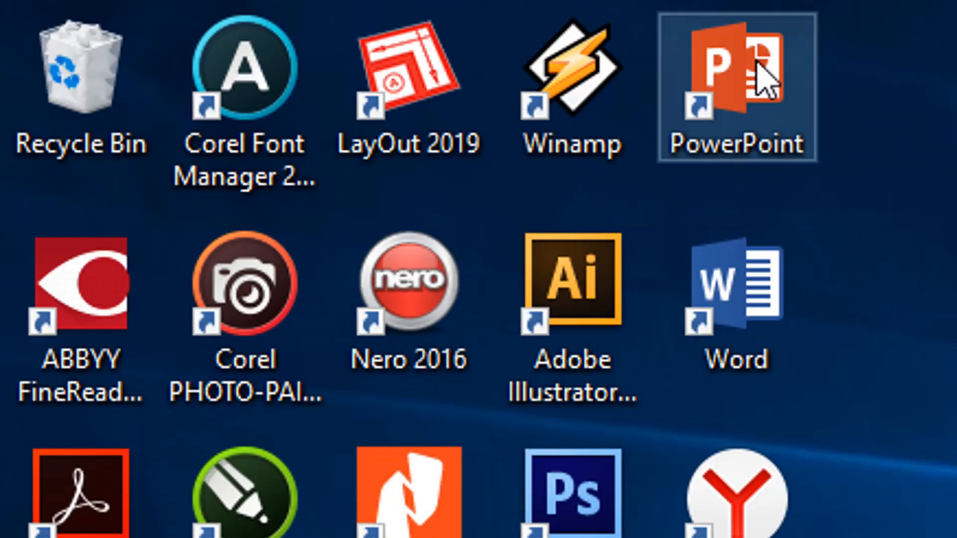
Launch PowerPoint and create a new blank presentation
{"action": "double_click", "coordinate": [736, 75]}
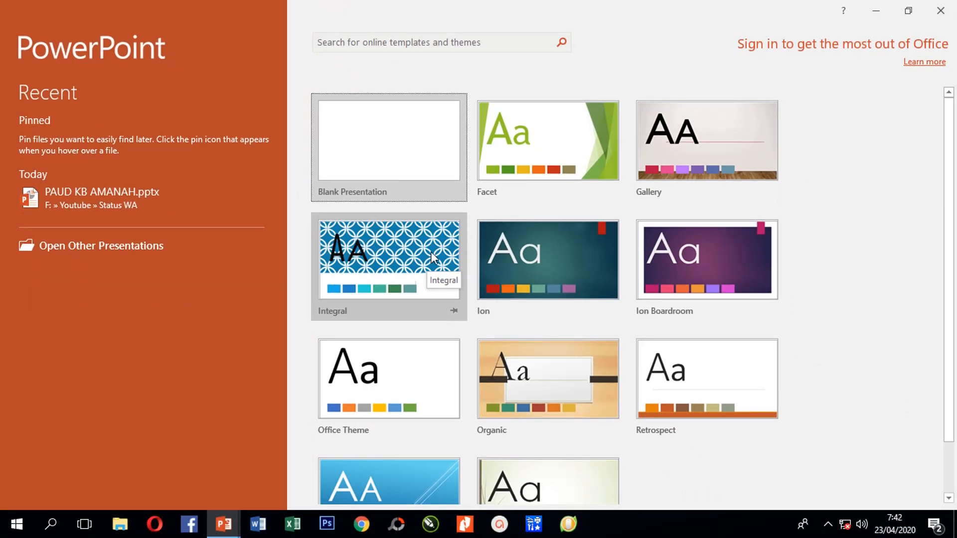
{"action": "scroll", "coordinate": [495, 293], "scroll_direction": "down", "scroll_amount": 1}
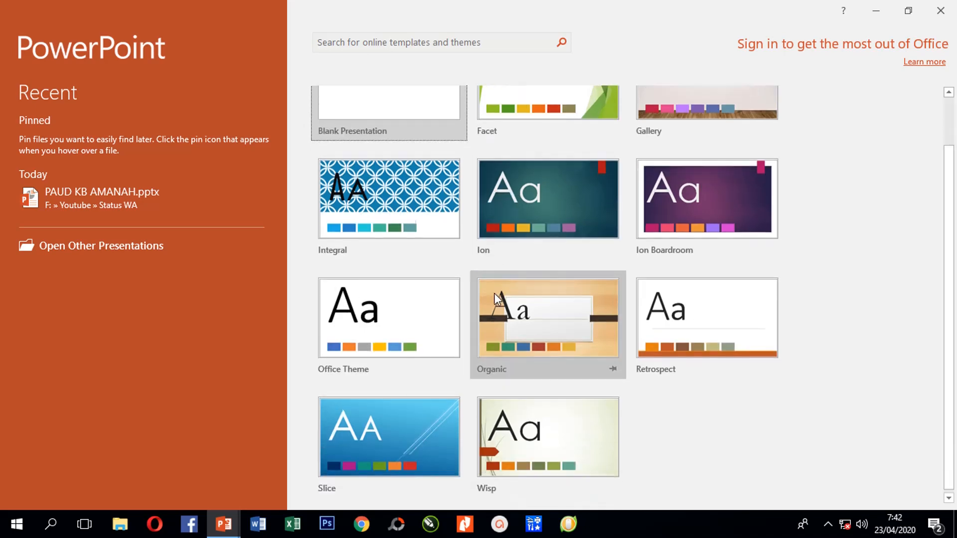
{"action": "scroll", "coordinate": [386, 154], "scroll_direction": "up", "scroll_amount": 1}
{"action": "left_click", "coordinate": [382, 150]}
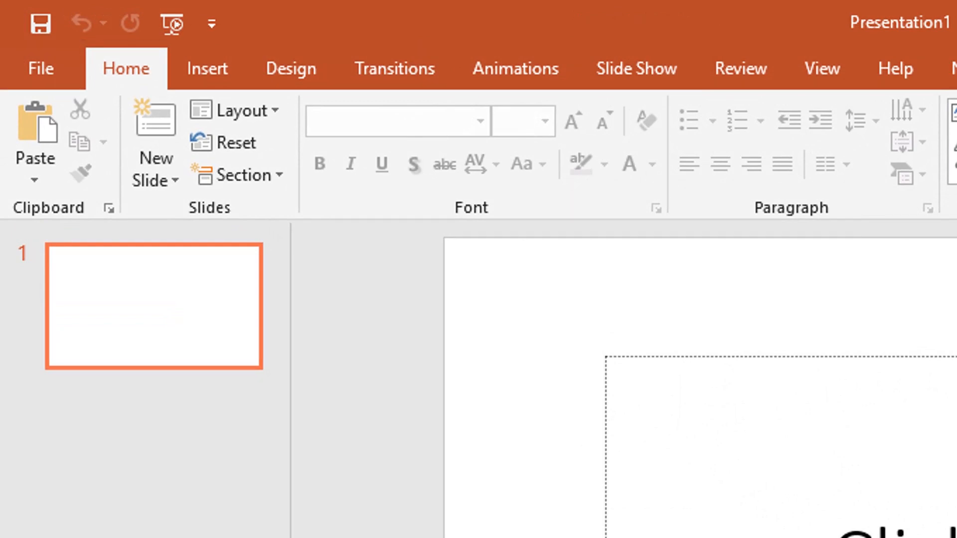
Open the custom slide size settings and set the slide orientation to portrait
{"action": "left_click", "coordinate": [287, 64]}
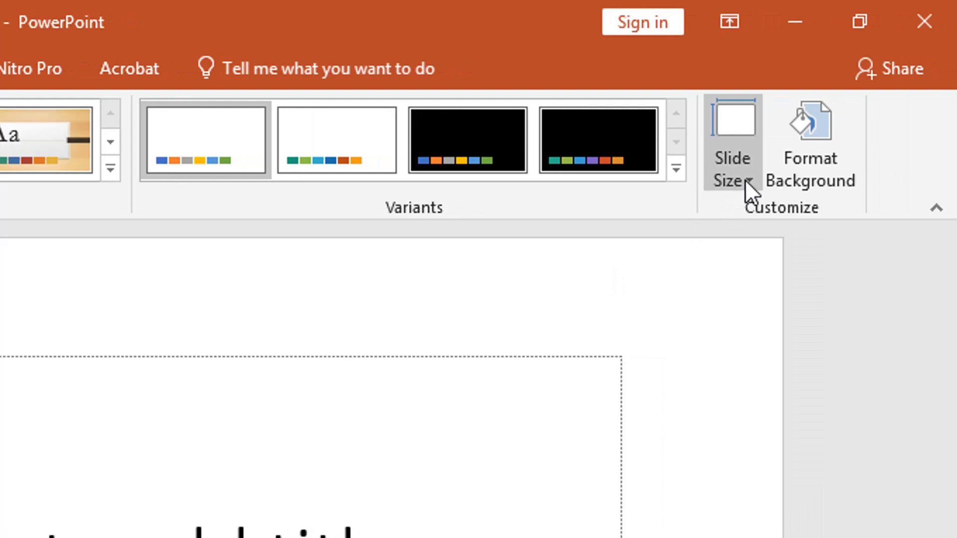
{"action": "left_click", "coordinate": [746, 185]}
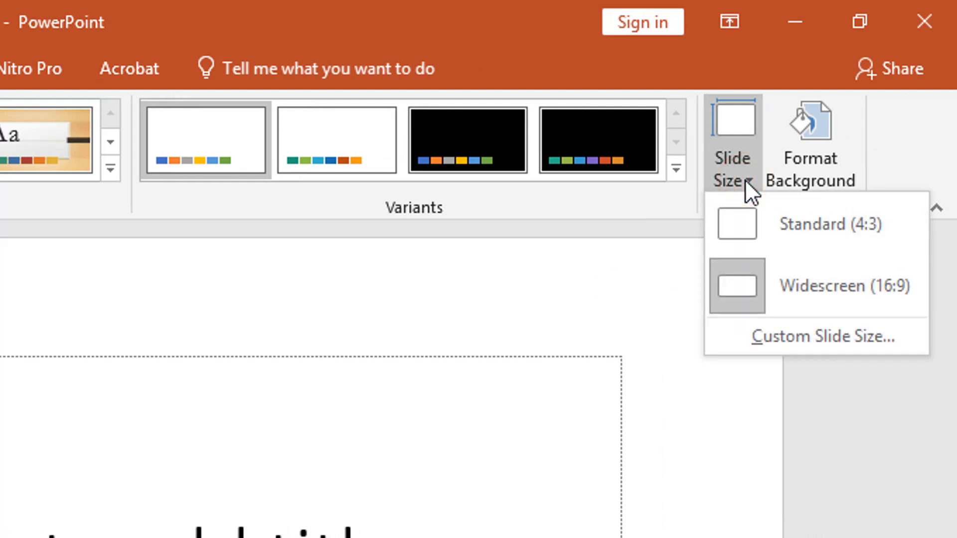
{"action": "left_click", "coordinate": [791, 334]}
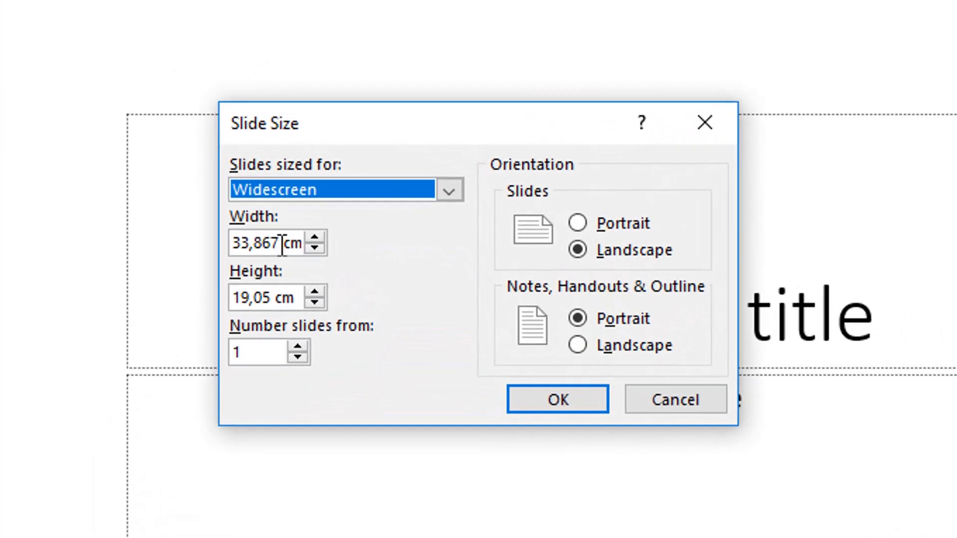
{"action": "left_click_drag", "start_coordinate": [378, 243], "coordinate": [361, 240]}
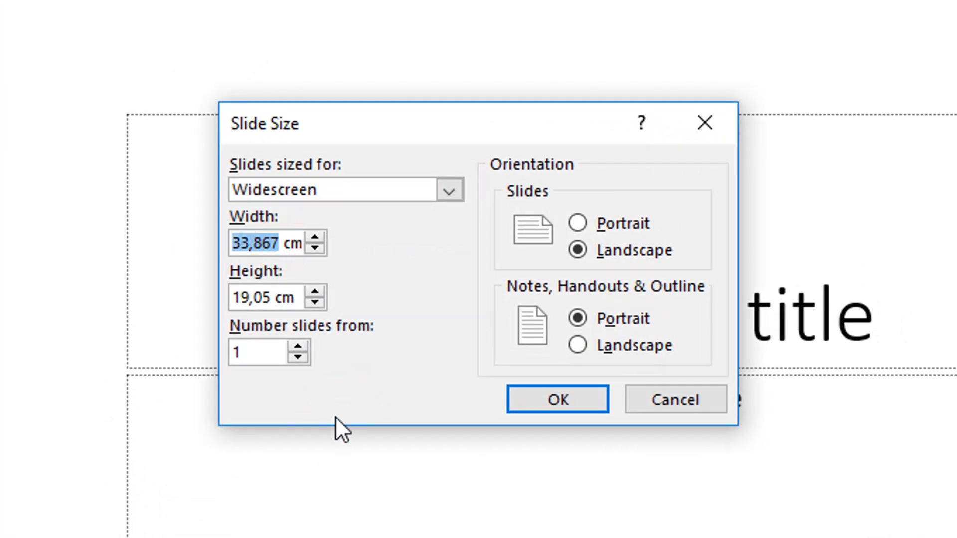
{"action": "left_click", "coordinate": [586, 222]}
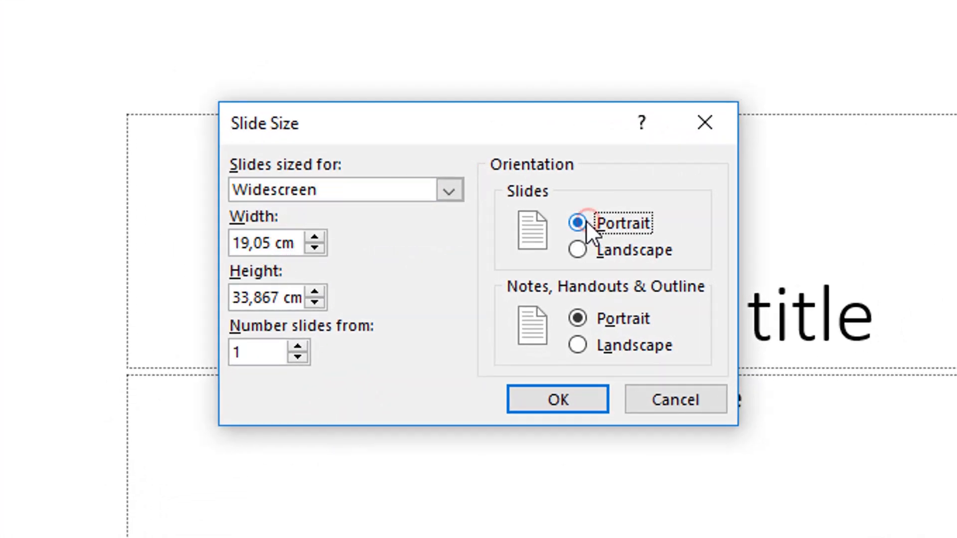
Set the slide width to 8 cm and height to 12 cm, and apply the new size with content maximized
{"action": "left_click_drag", "start_coordinate": [269, 243], "coordinate": [229, 244]}
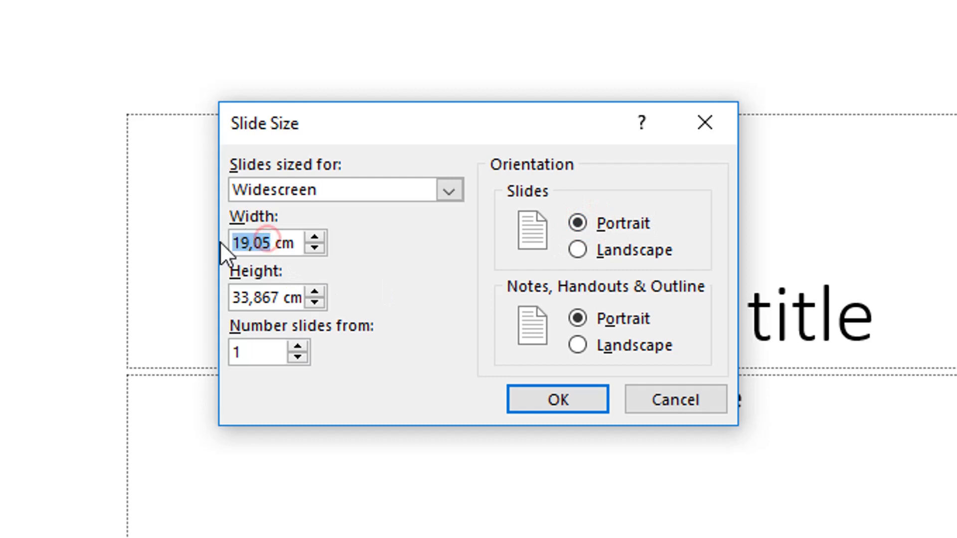
{"action": "type", "text": "8"}
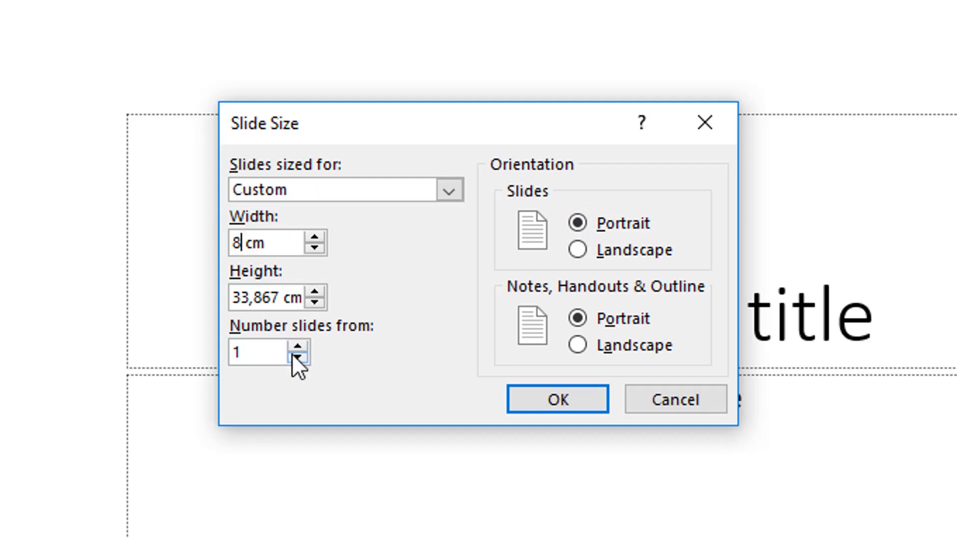
{"action": "left_click_drag", "start_coordinate": [282, 299], "coordinate": [232, 298]}
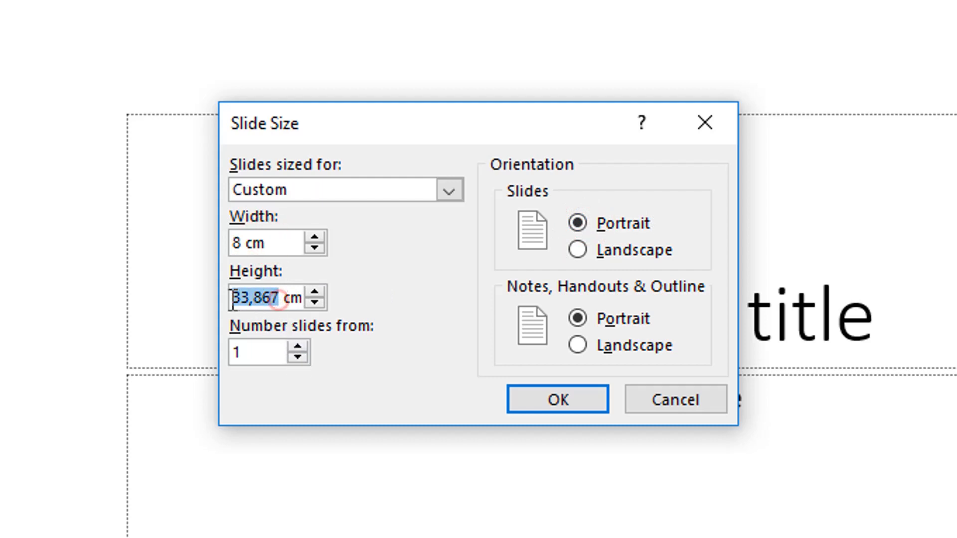
{"action": "type", "text": "12"}
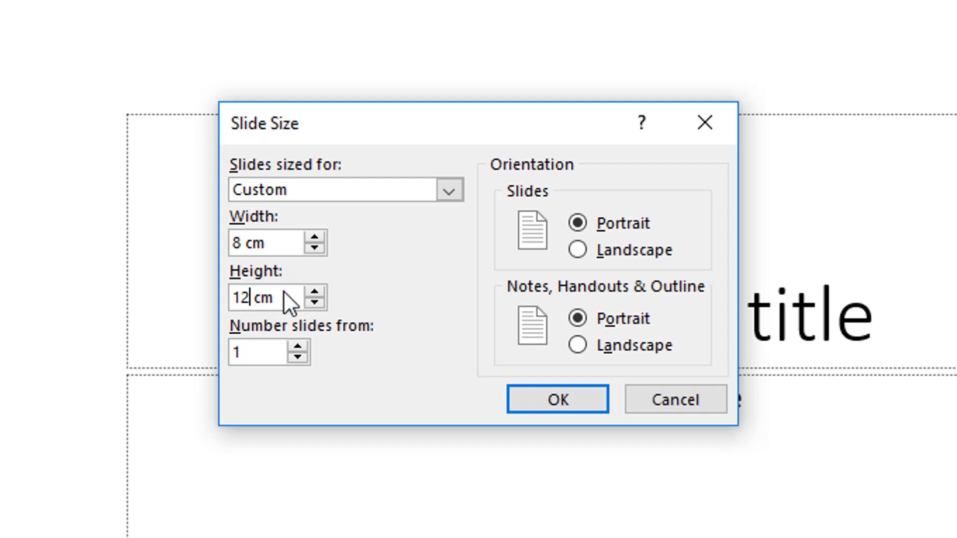
{"action": "left_click", "coordinate": [561, 402]}
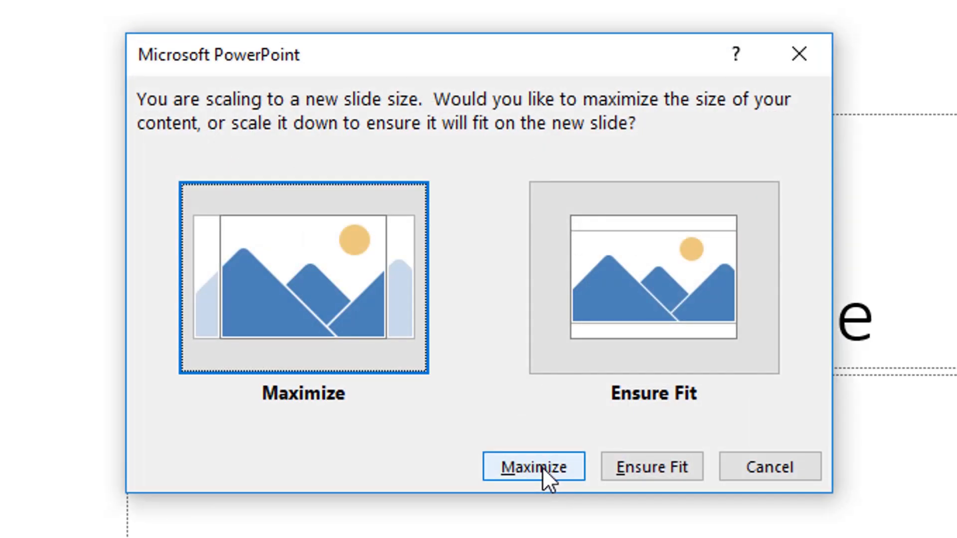
{"action": "left_click", "coordinate": [542, 467]}
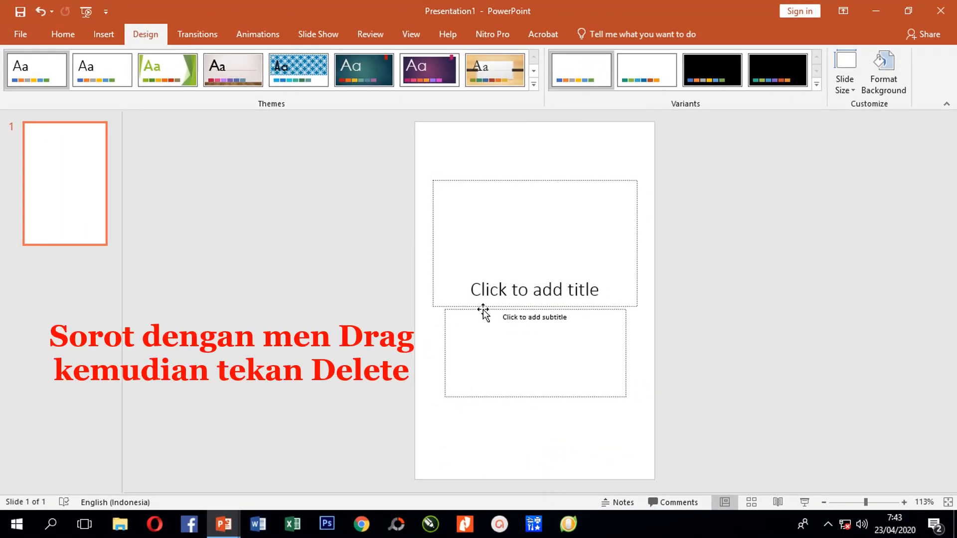
Delete the title and subtitle placeholders from the slide
{"action": "left_click_drag", "start_coordinate": [428, 175], "coordinate": [645, 423]}
{"action": "key", "text": "Delete"}
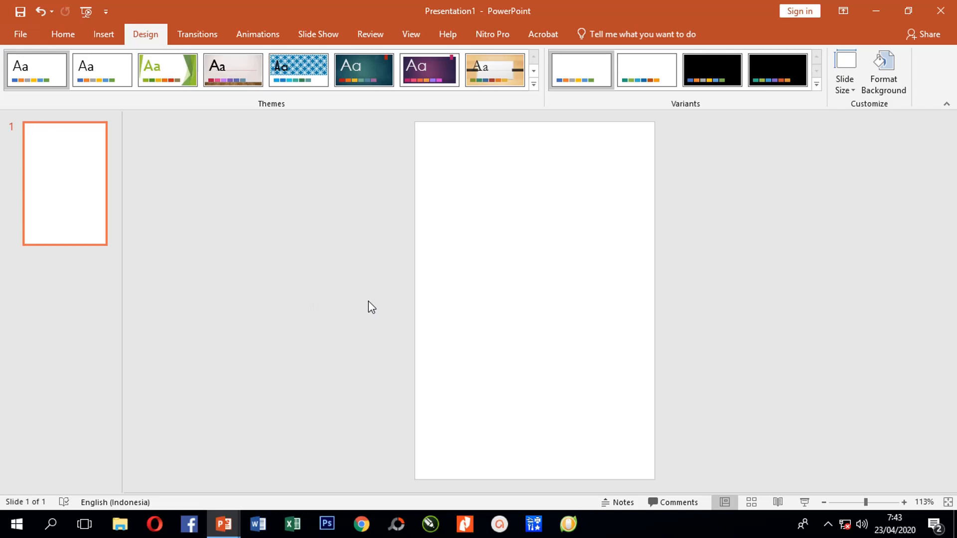
Switch to Chrome and search Google Images for "gambar jamur vektor png"
{"action": "left_click", "coordinate": [261, 527]}
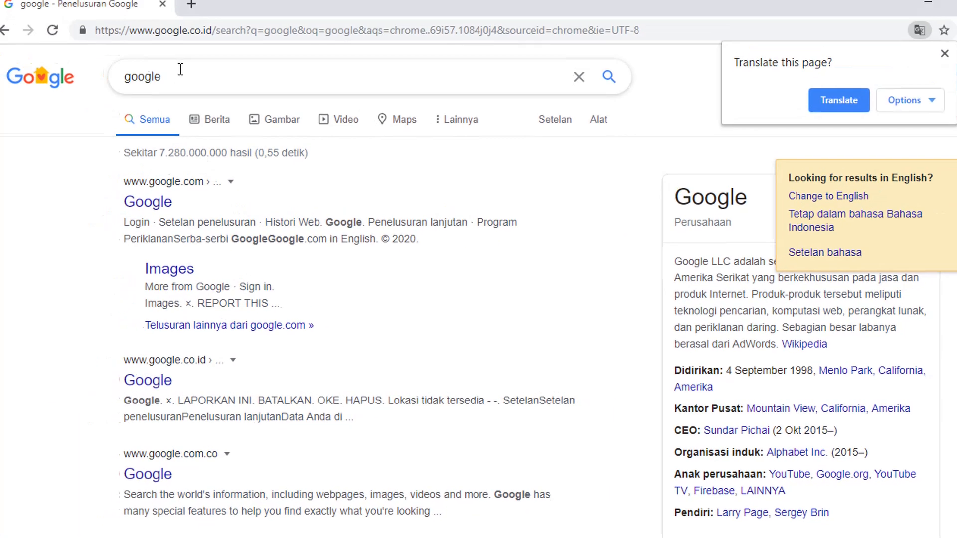
{"action": "left_click", "coordinate": [189, 84]}
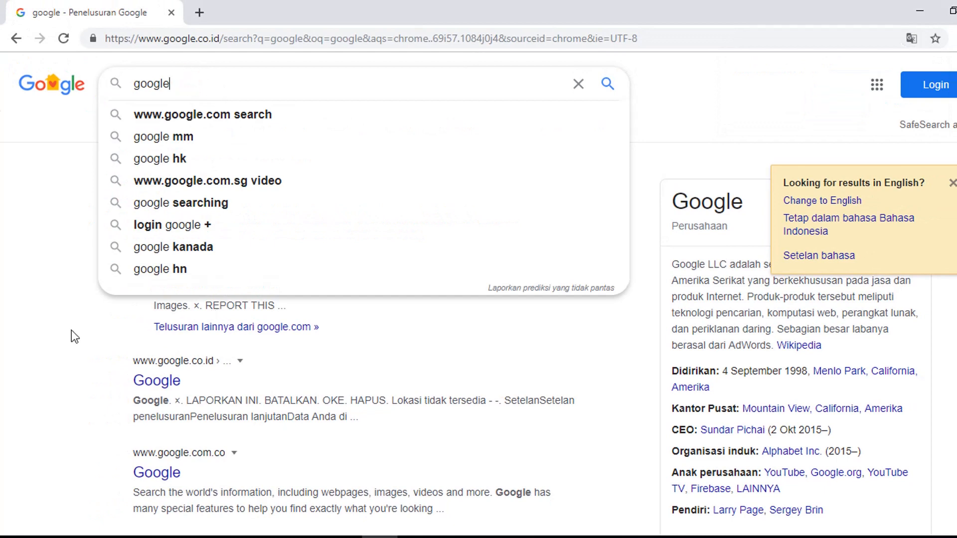
{"action": "left_click", "coordinate": [398, 339]}
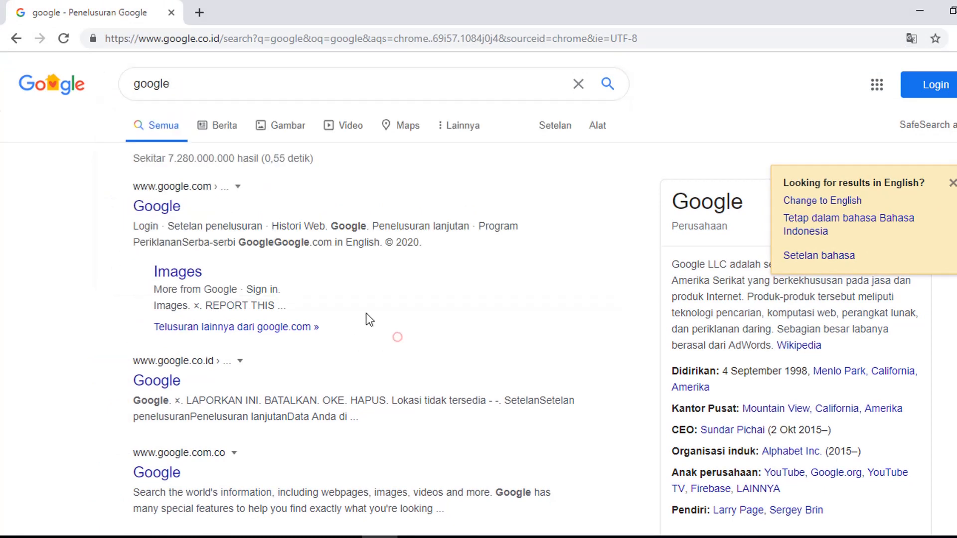
{"action": "left_click", "coordinate": [206, 87]}
{"action": "left_click_drag", "start_coordinate": [200, 82], "coordinate": [111, 85]}
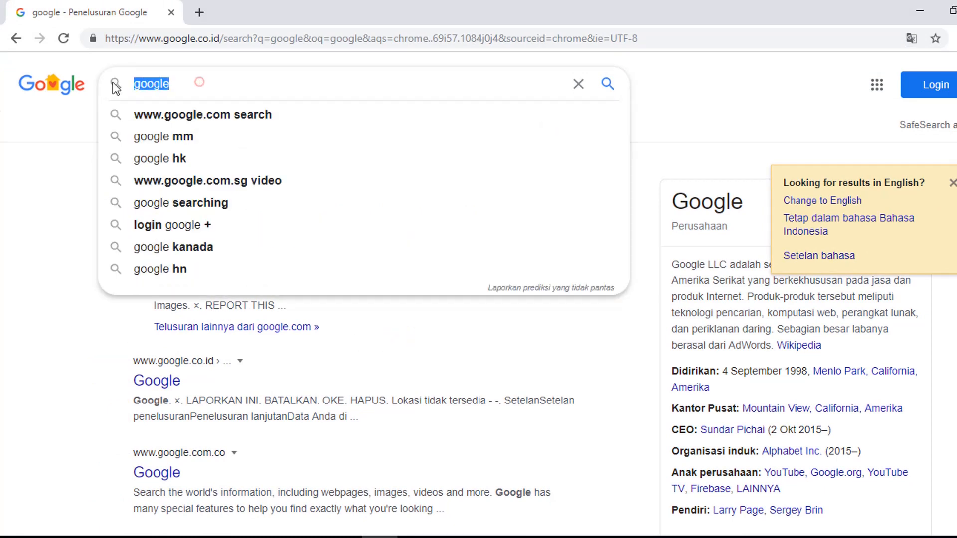
{"action": "type", "text": "gamba"}
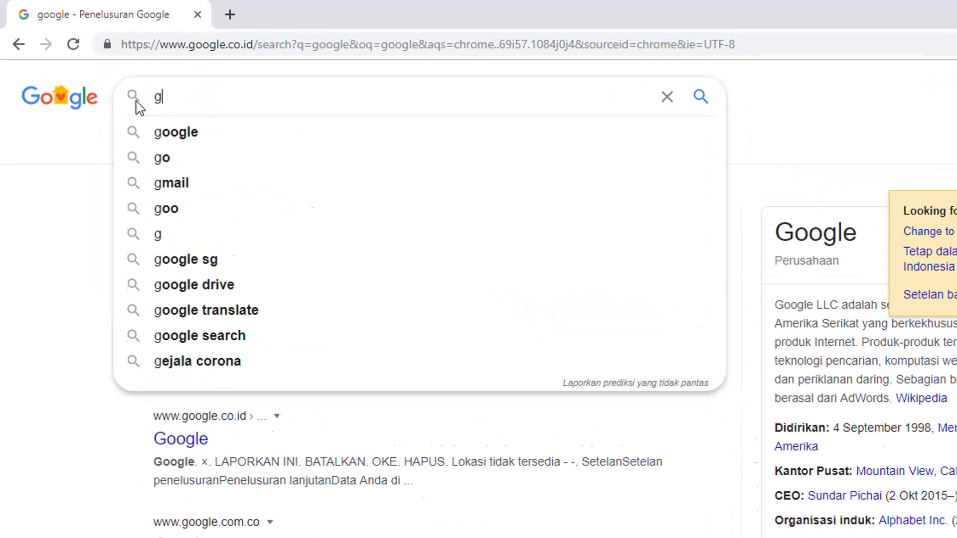
{"action": "type", "text": "r jamur ve"}
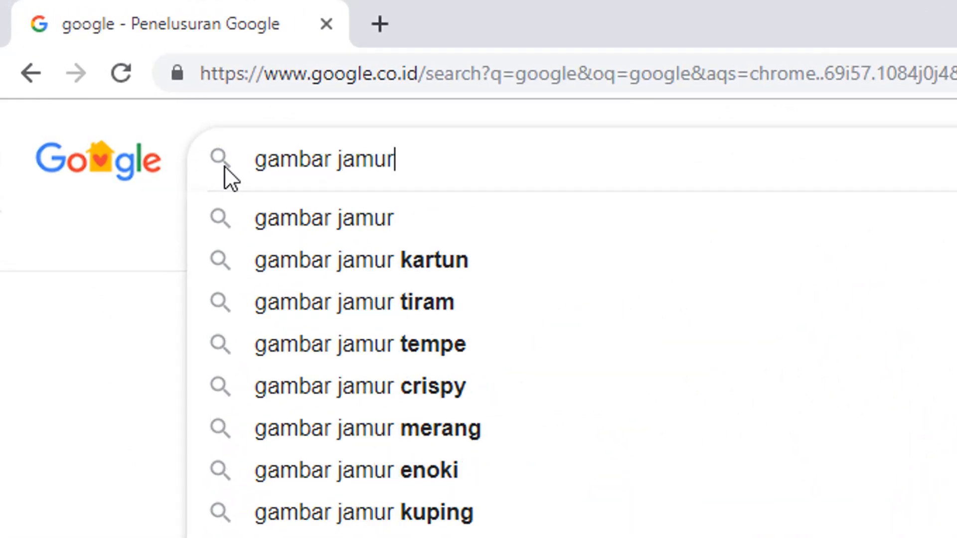
{"action": "type", "text": "ktor png"}
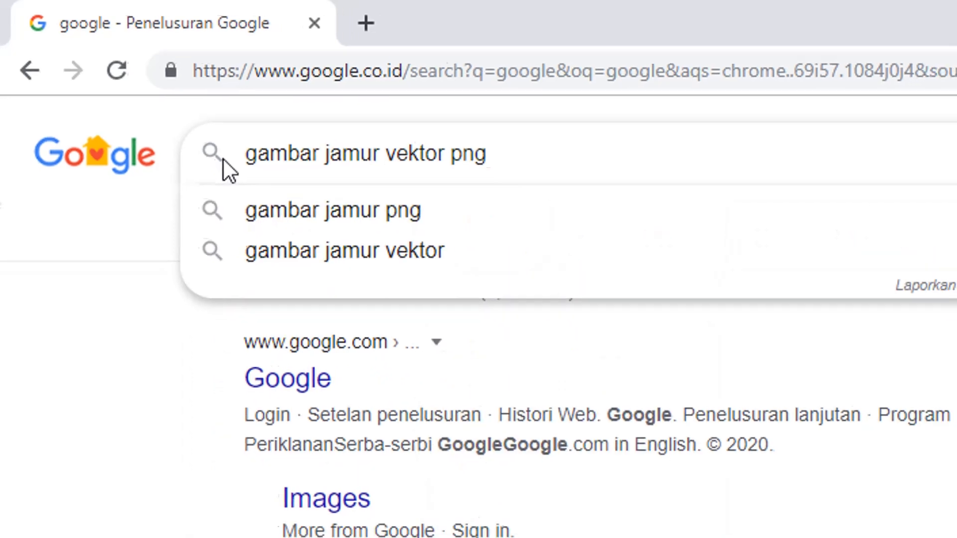
{"action": "key", "text": "Return"}
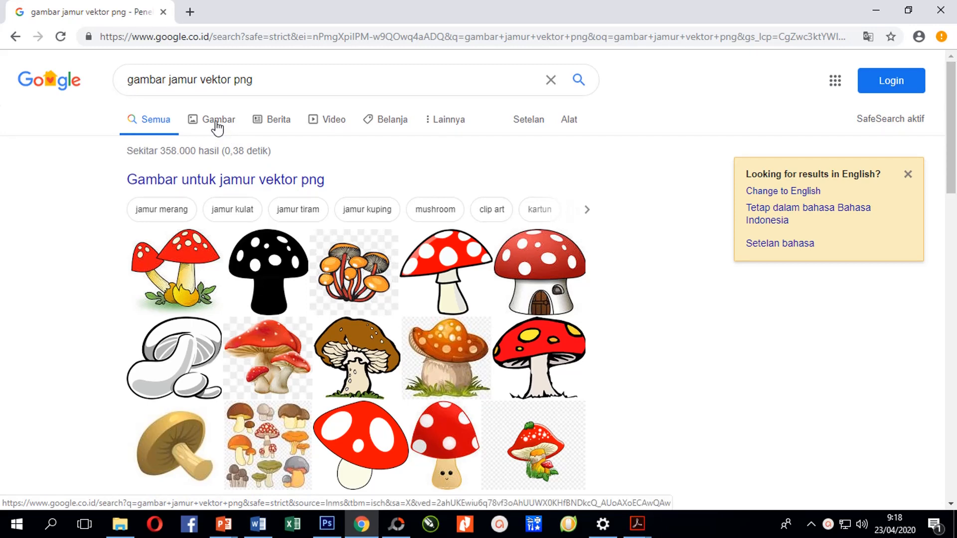
{"action": "left_click", "coordinate": [218, 127]}
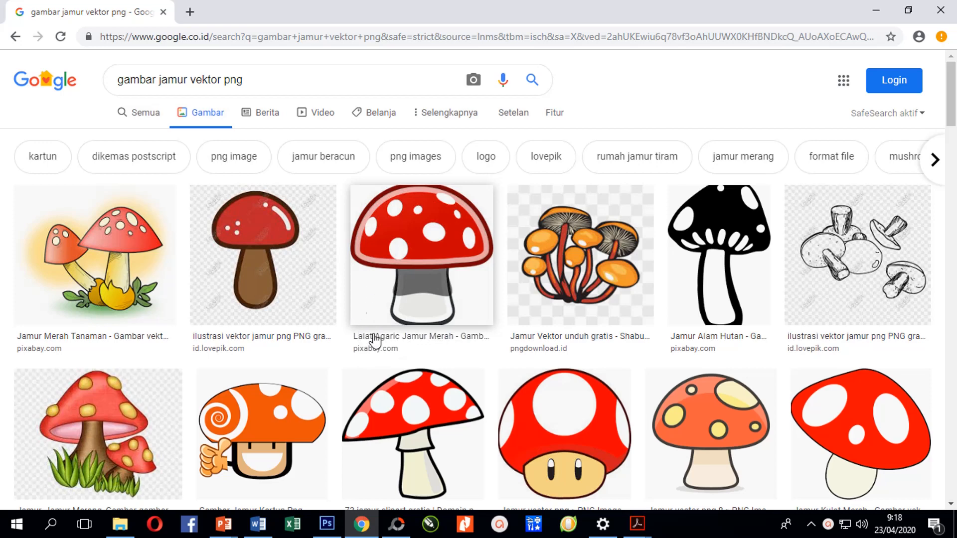
Look through the mushroom image results for a vector picture suitable for the slide
{"action": "scroll", "coordinate": [381, 429], "scroll_direction": "down", "scroll_amount": 3}
{"action": "scroll", "coordinate": [274, 312], "scroll_direction": "up", "scroll_amount": 3}
{"action": "scroll", "coordinate": [450, 319], "scroll_direction": "down", "scroll_amount": 2}
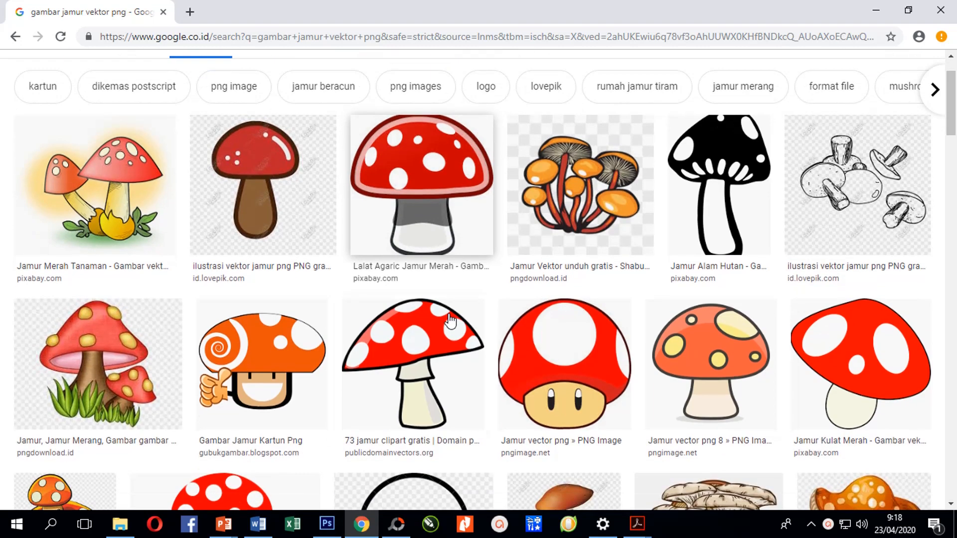
{"action": "scroll", "coordinate": [454, 326], "scroll_direction": "down", "scroll_amount": 3}
{"action": "scroll", "coordinate": [455, 330], "scroll_direction": "down", "scroll_amount": 4}
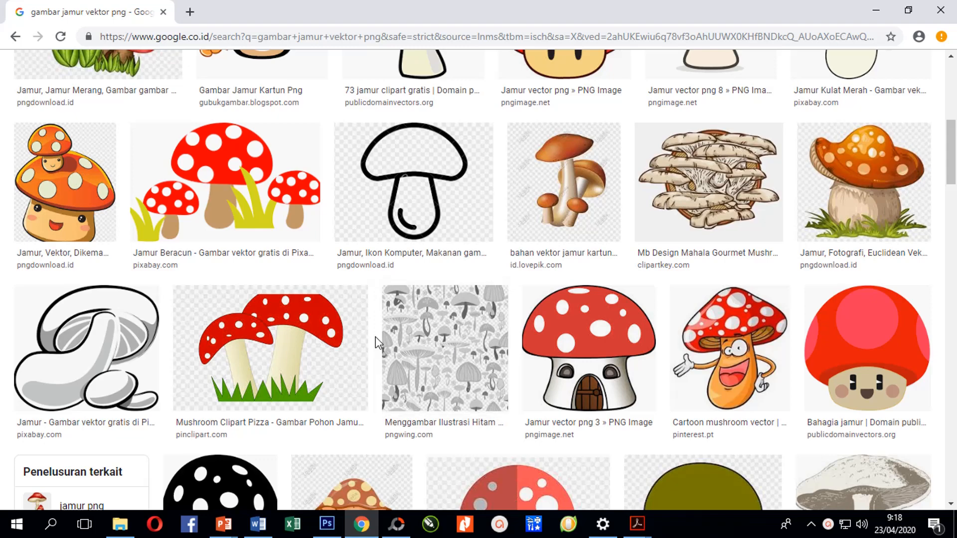
{"action": "scroll", "coordinate": [354, 229], "scroll_direction": "up", "scroll_amount": 5}
{"action": "scroll", "coordinate": [358, 229], "scroll_direction": "up", "scroll_amount": 3}
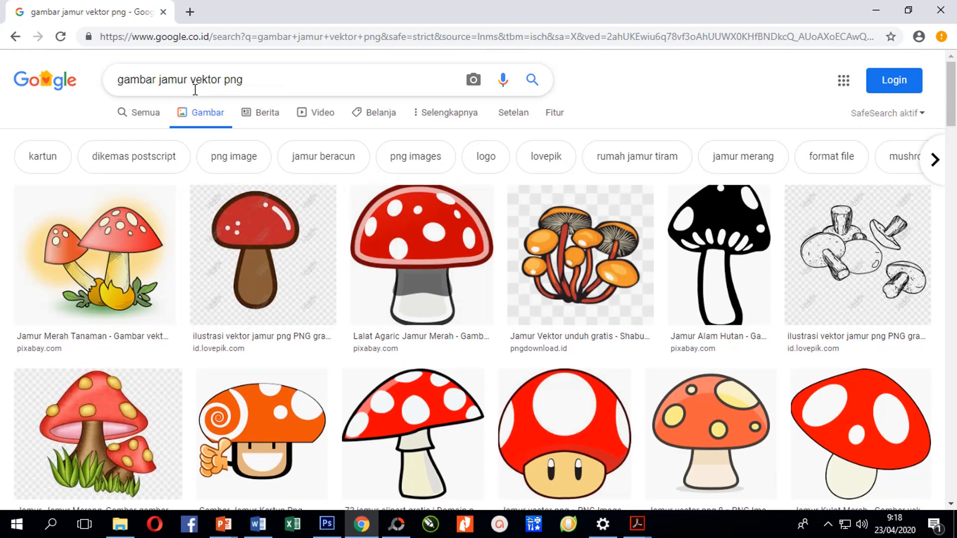
{"action": "scroll", "coordinate": [474, 306], "scroll_direction": "down", "scroll_amount": 3}
{"action": "scroll", "coordinate": [396, 245], "scroll_direction": "up", "scroll_amount": 2}
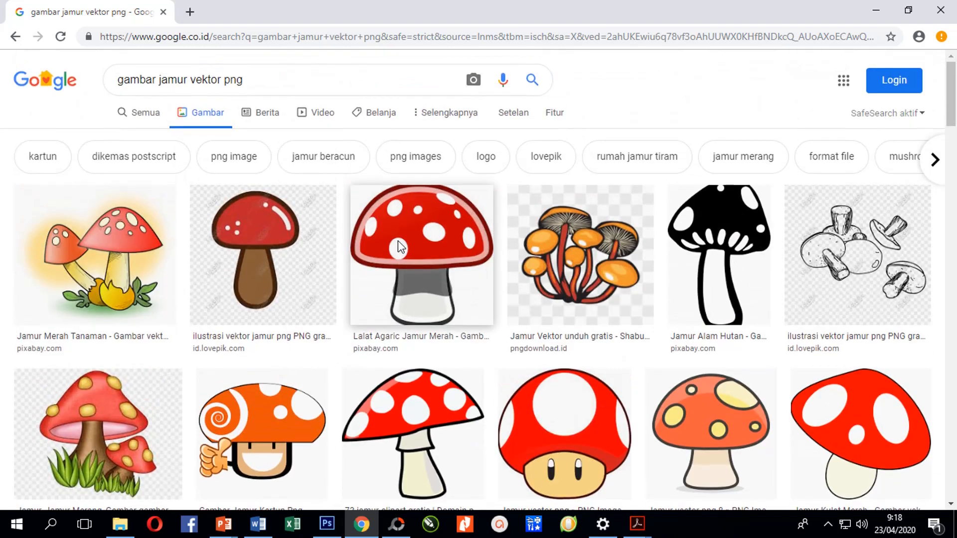
{"action": "scroll", "coordinate": [457, 320], "scroll_direction": "down", "scroll_amount": 2}
{"action": "scroll", "coordinate": [551, 359], "scroll_direction": "down", "scroll_amount": 2}
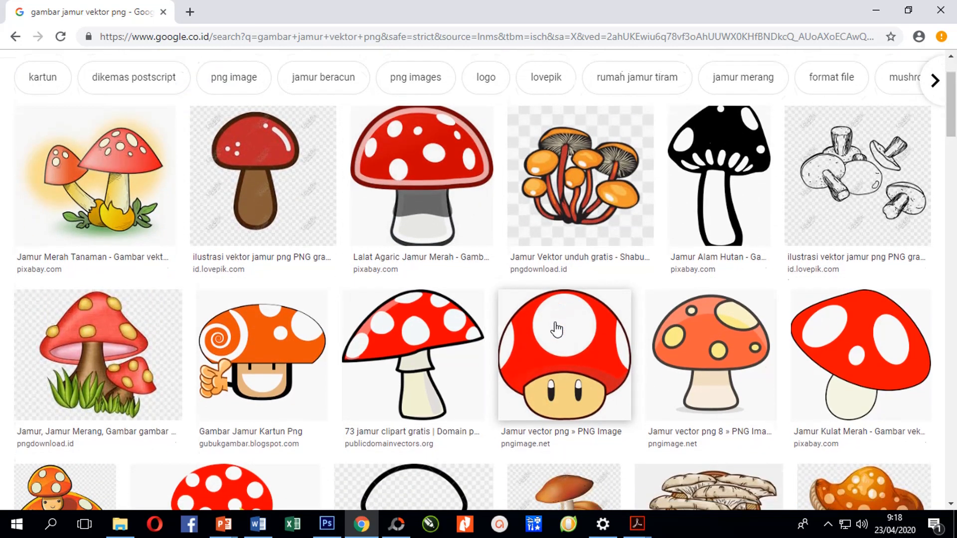
Open the preview of the "73 jamur clipart gratis" mushroom image and show the options for saving or copying it
{"action": "left_click", "coordinate": [454, 313]}
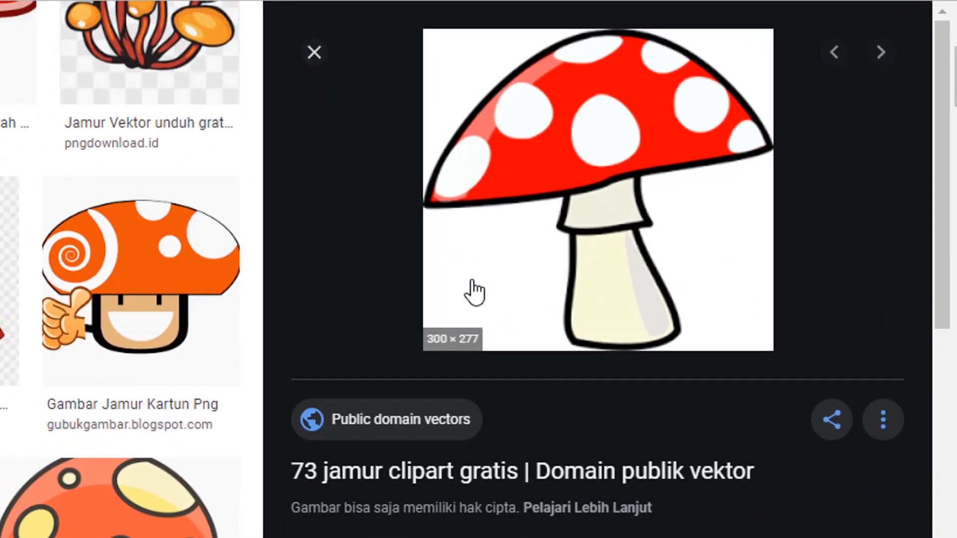
{"action": "right_click", "coordinate": [473, 292]}
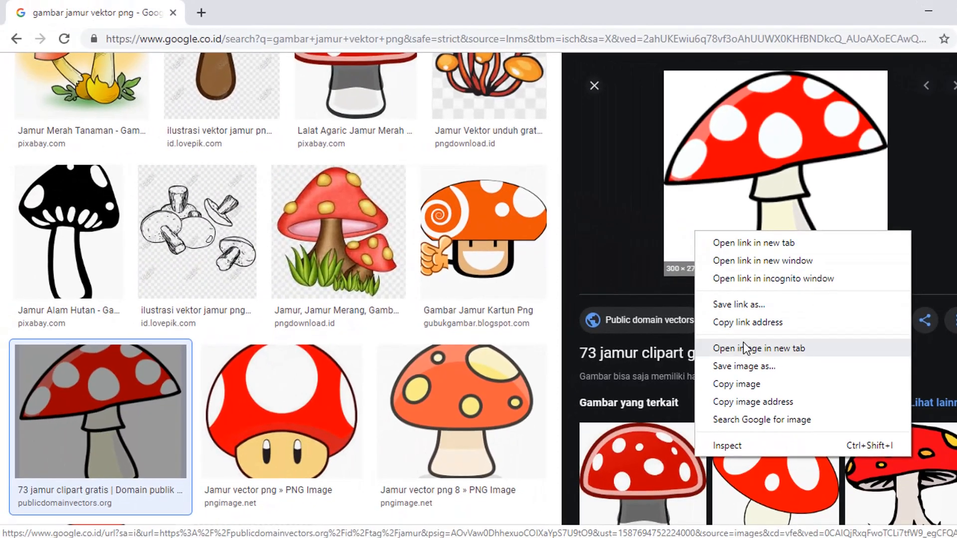
{"action": "left_click", "coordinate": [386, 333]}
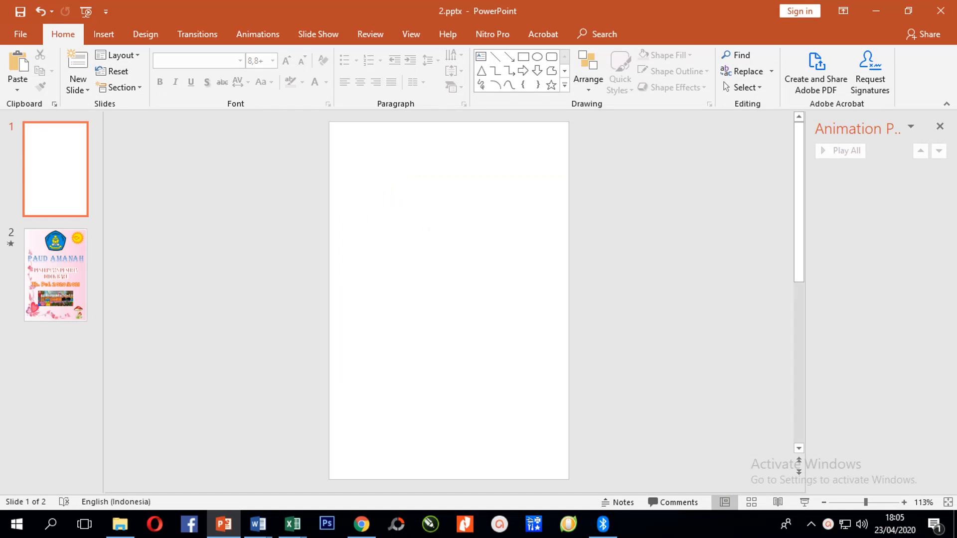
Fill the slide background with the pink floral picture 14716763fead9f1aeaa0b50e4cf6b383.jpg from the Status WA folder
{"action": "right_click", "coordinate": [362, 429]}
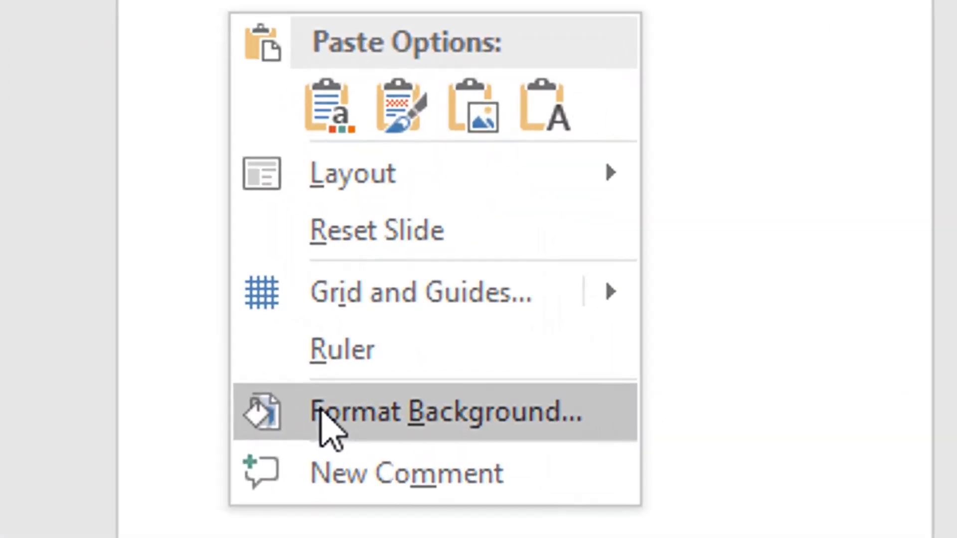
{"action": "left_click", "coordinate": [322, 413]}
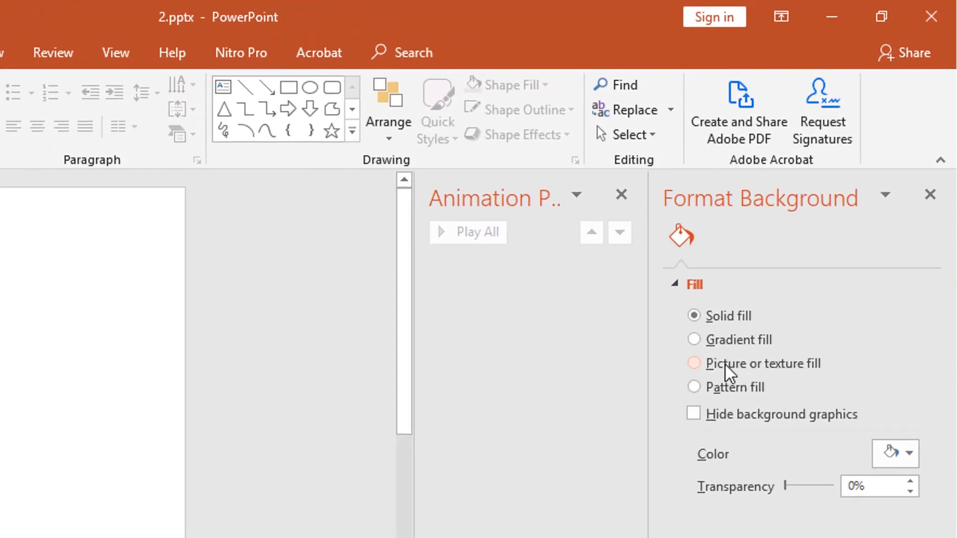
{"action": "left_click", "coordinate": [725, 364]}
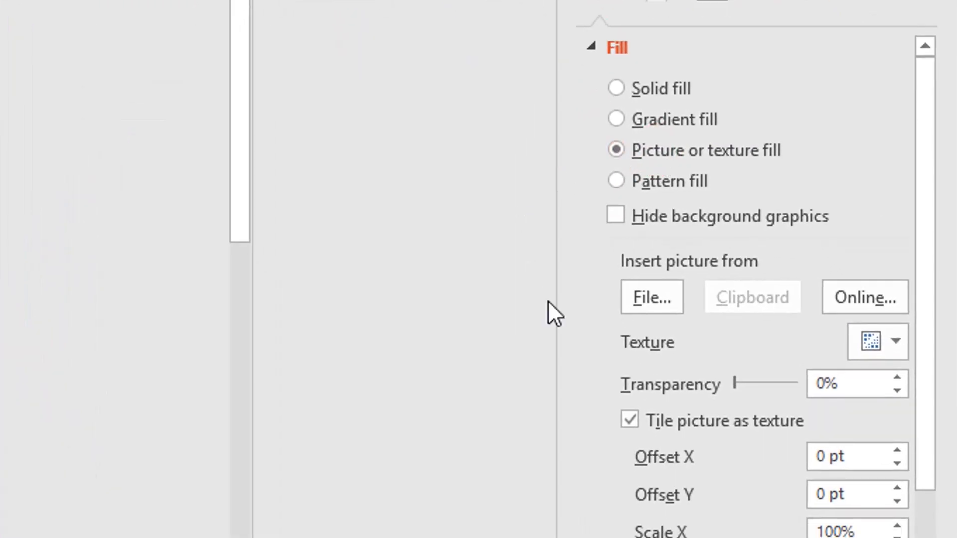
{"action": "left_click", "coordinate": [648, 299]}
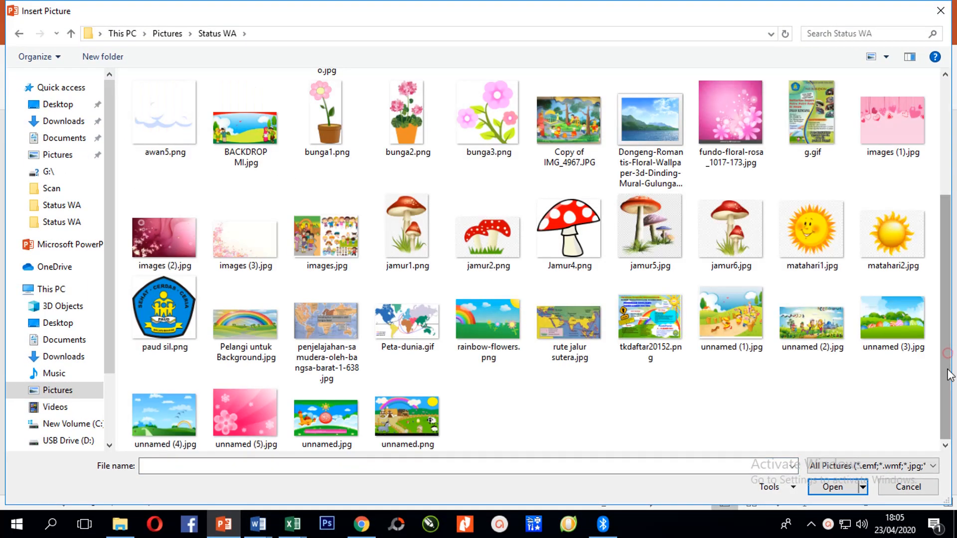
{"action": "left_click_drag", "start_coordinate": [947, 358], "coordinate": [934, 229]}
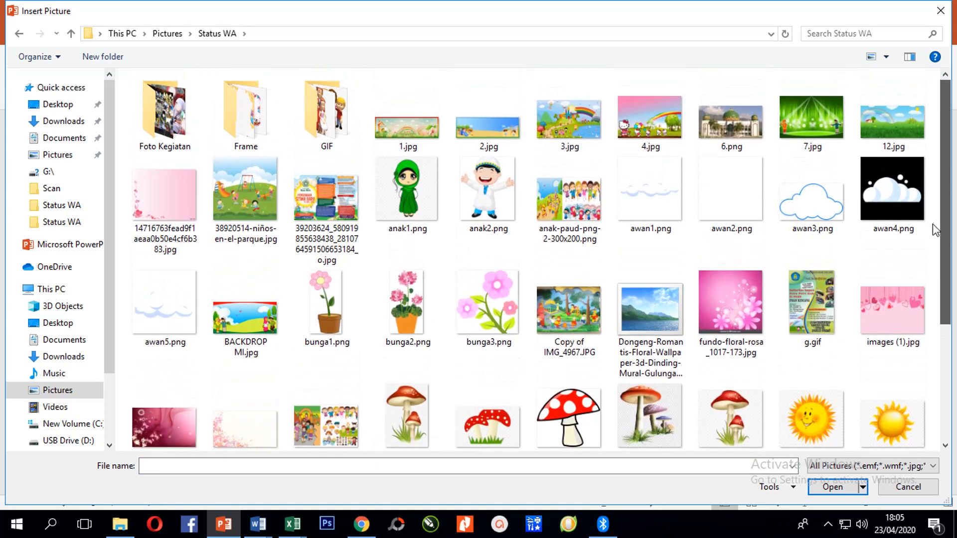
{"action": "left_click", "coordinate": [164, 204]}
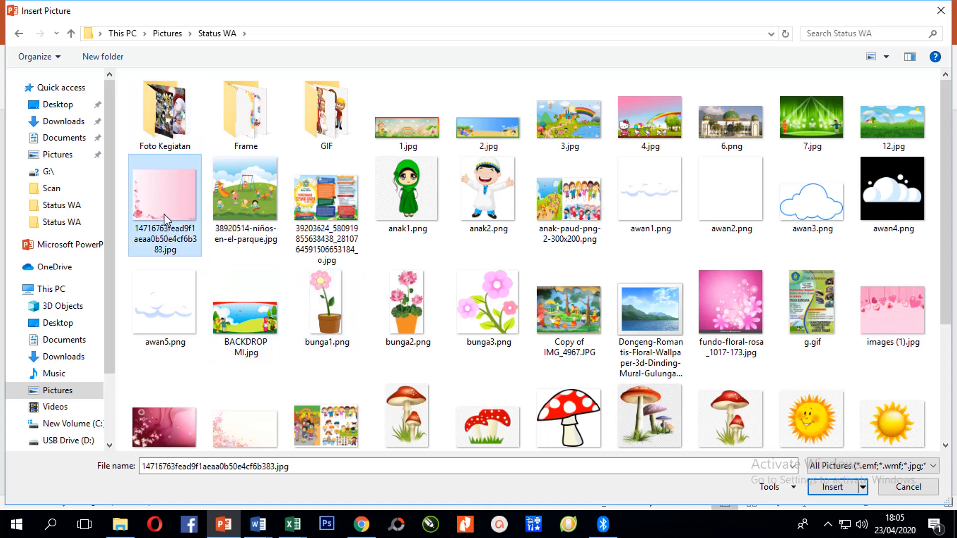
{"action": "left_click", "coordinate": [832, 487]}
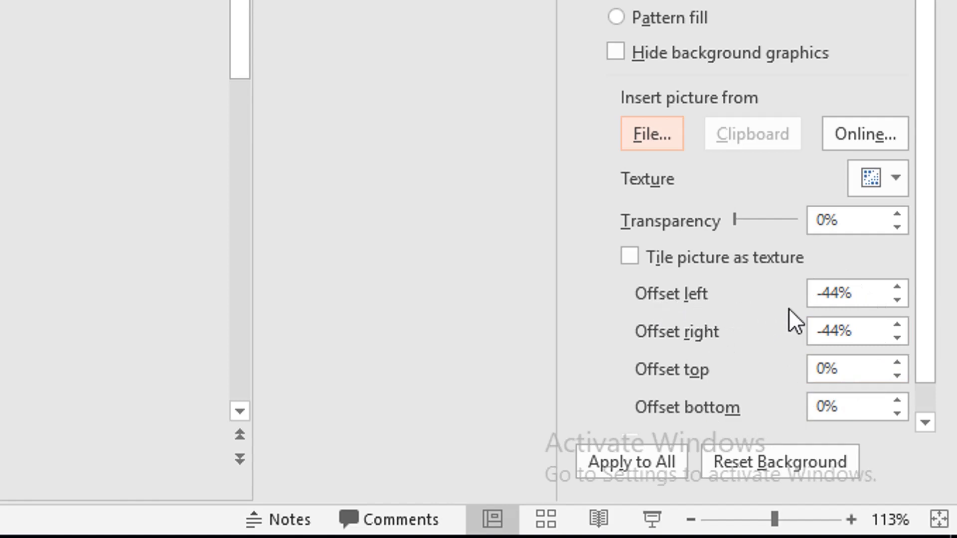
Set the background picture's left offset to 0% so the heart-and-vine border shows on the slide
{"action": "left_click", "coordinate": [827, 296]}
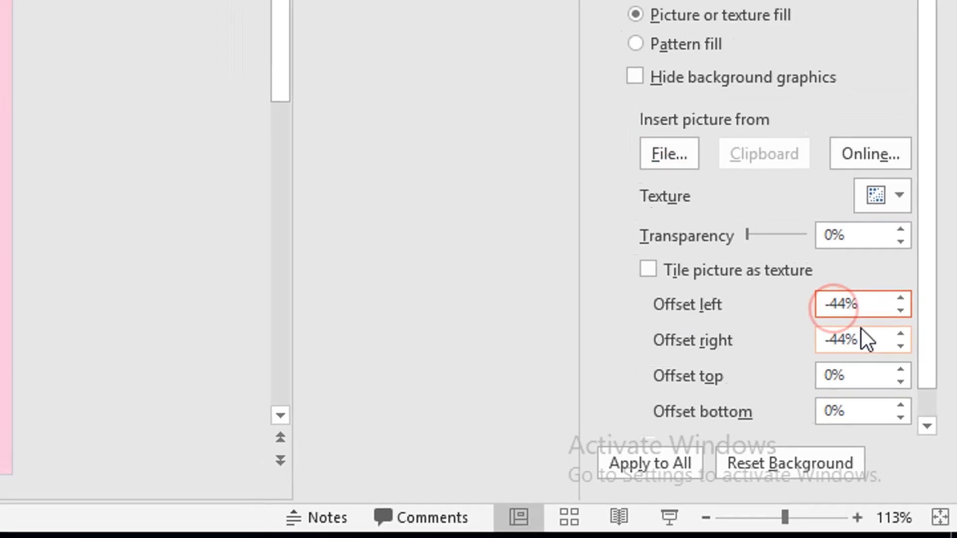
{"action": "key", "text": "BackSpace"}
{"action": "key", "text": "BackSpace"}
{"action": "type", "text": "0"}
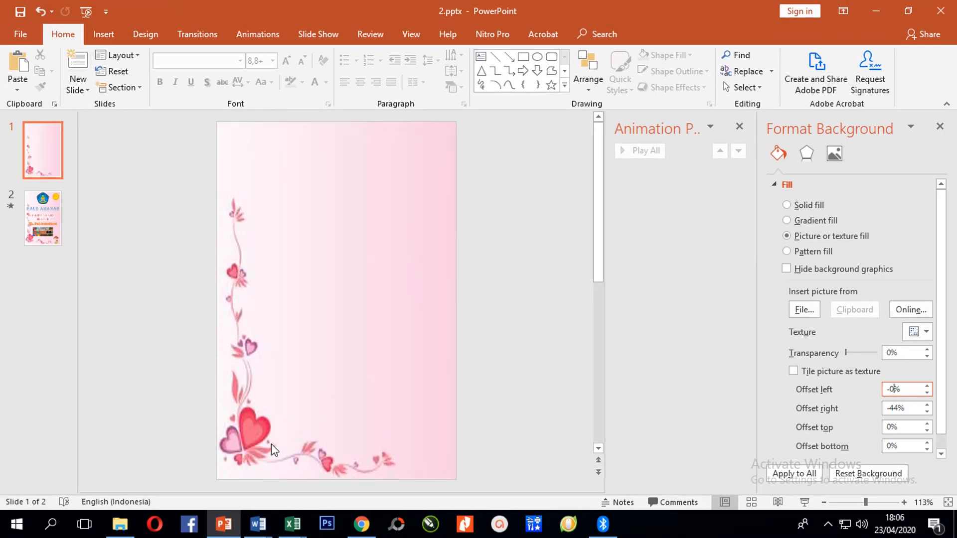
{"action": "left_click", "coordinate": [927, 393]}
{"action": "left_click", "coordinate": [927, 393]}
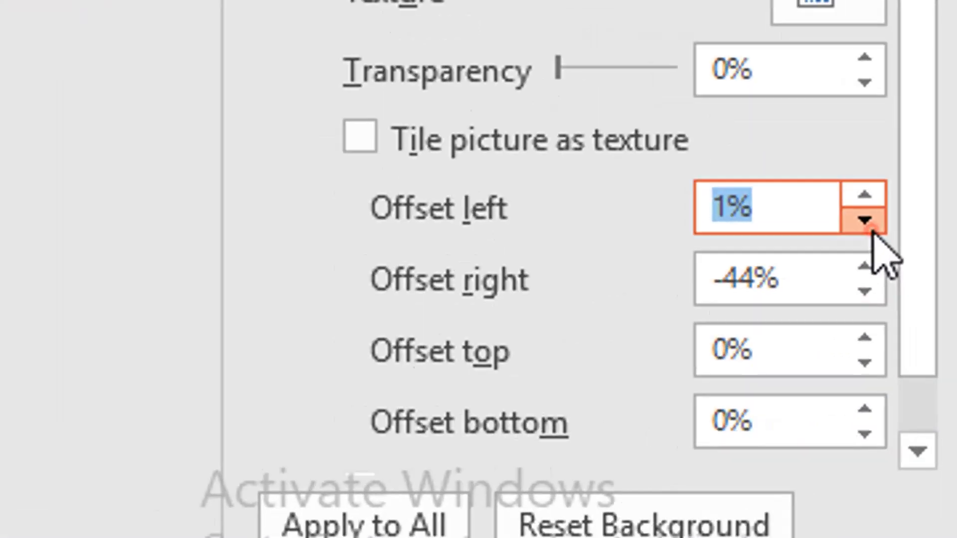
{"action": "left_click", "coordinate": [865, 220]}
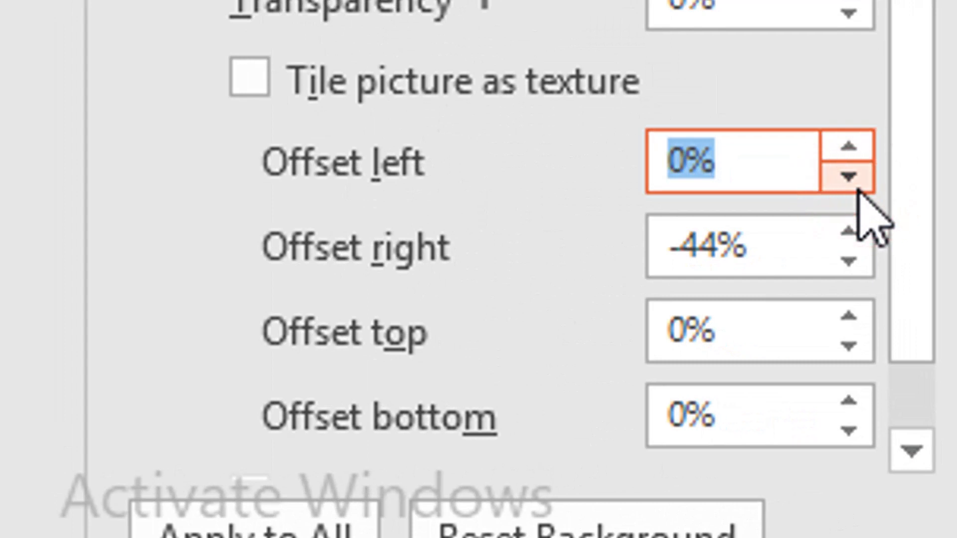
{"action": "left_click", "coordinate": [865, 220]}
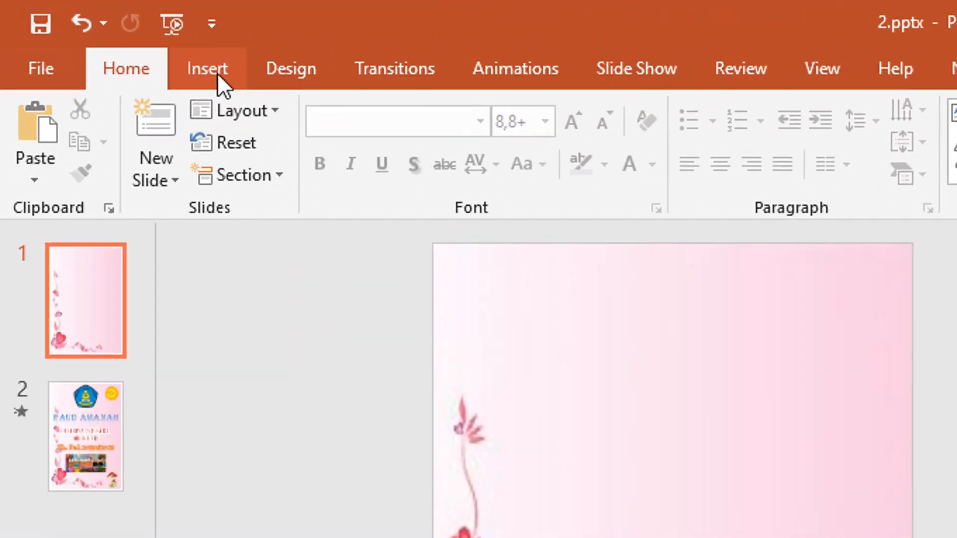
Insert the school logo picture paud sil.png from the Status WA folder onto the slide
{"action": "left_click", "coordinate": [217, 72]}
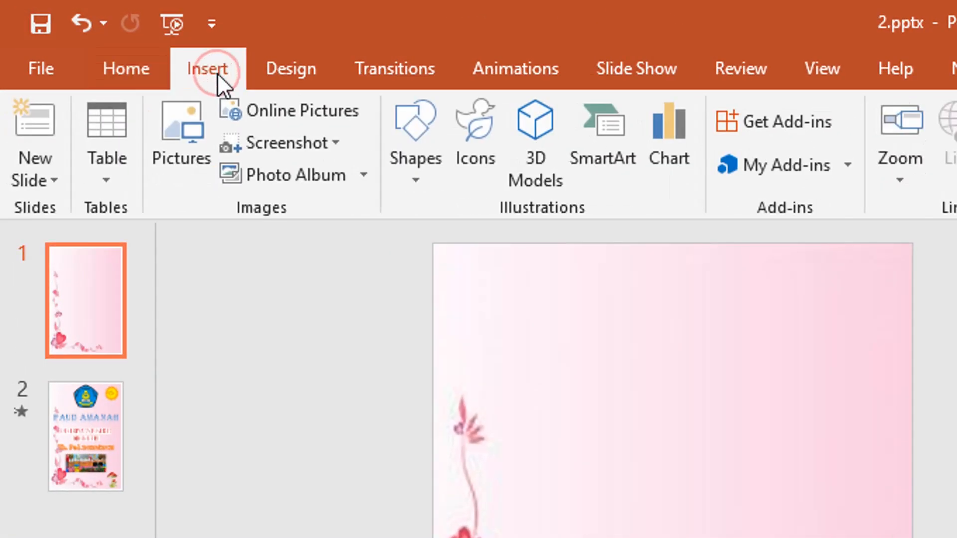
{"action": "left_click", "coordinate": [186, 121]}
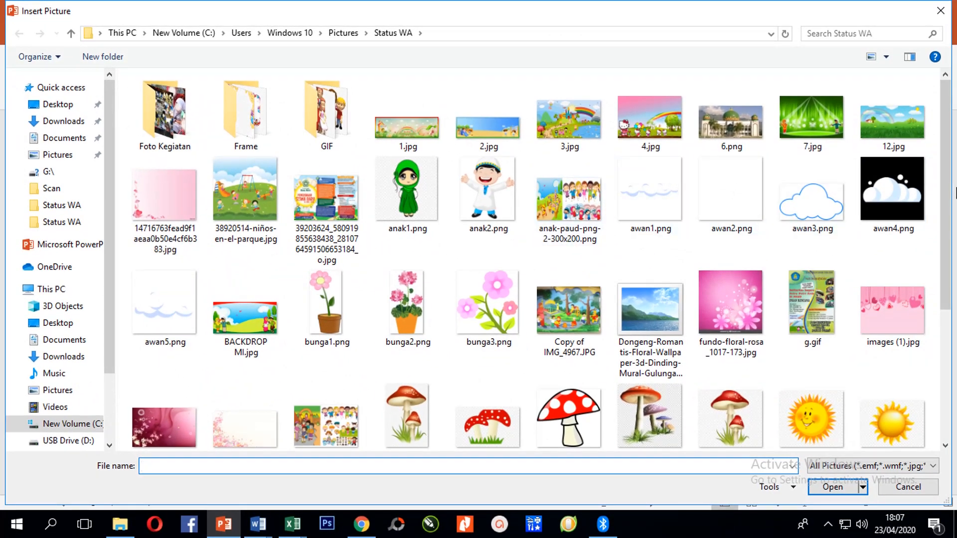
{"action": "left_click_drag", "start_coordinate": [945, 187], "coordinate": [945, 302]}
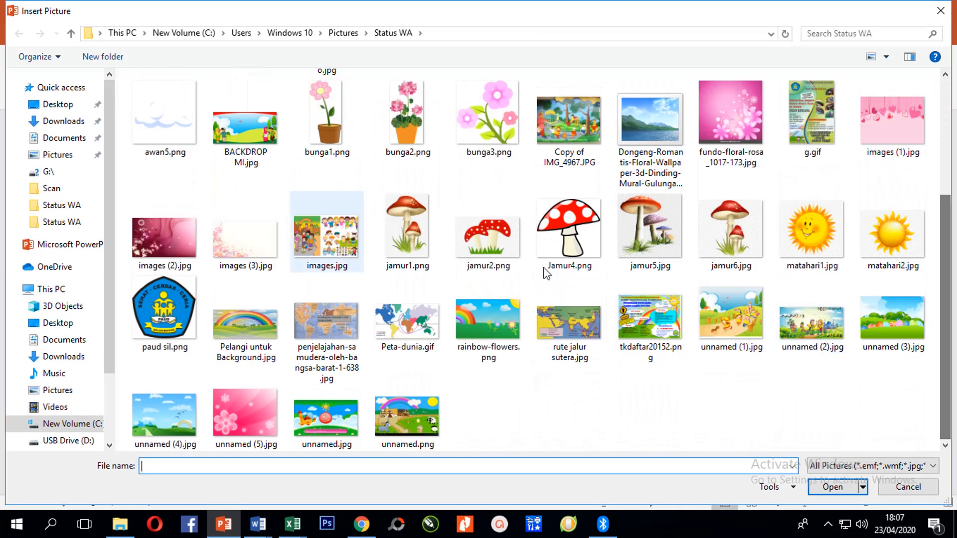
{"action": "left_click", "coordinate": [170, 301]}
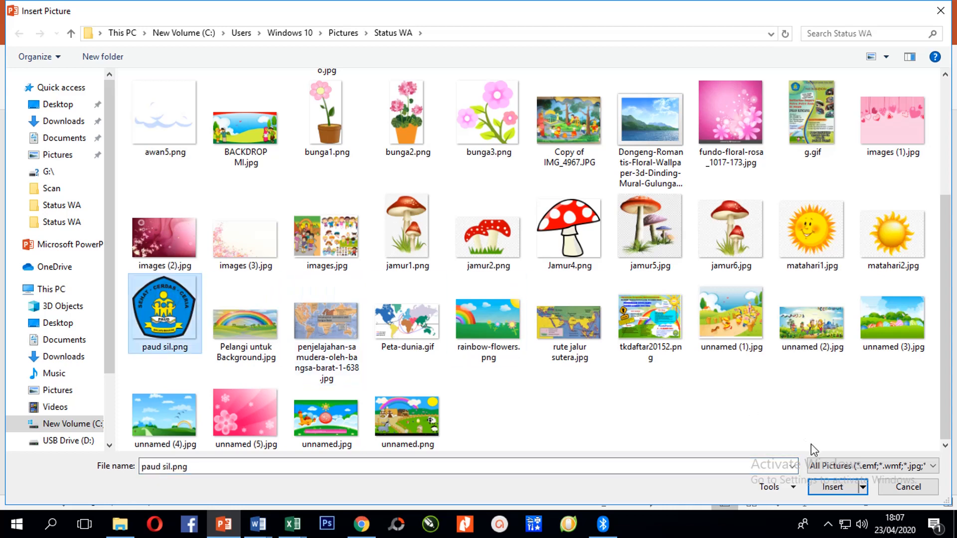
{"action": "left_click", "coordinate": [829, 486]}
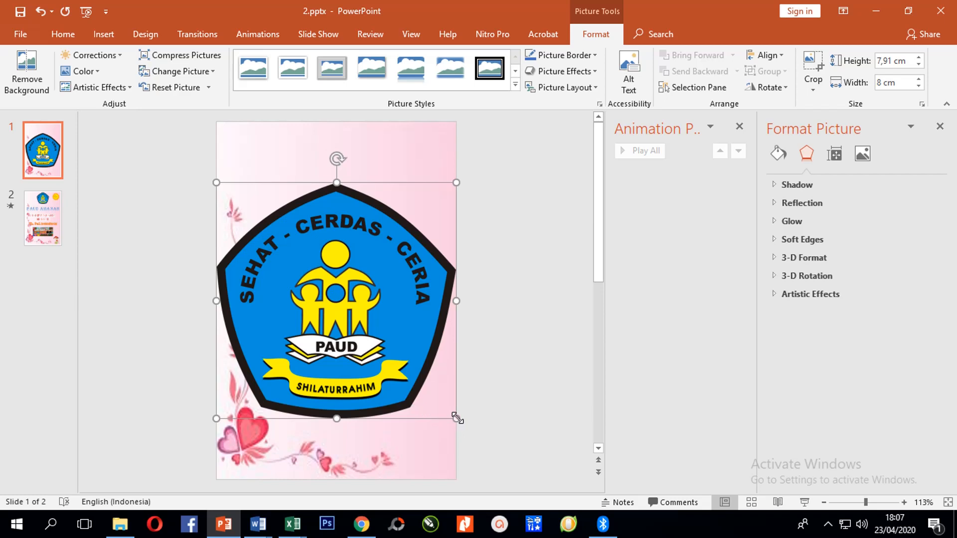
Shrink the school logo to roughly a quarter of the slide width and centre it near the slide's upper edge
{"action": "left_click_drag", "start_coordinate": [456, 417], "coordinate": [278, 249]}
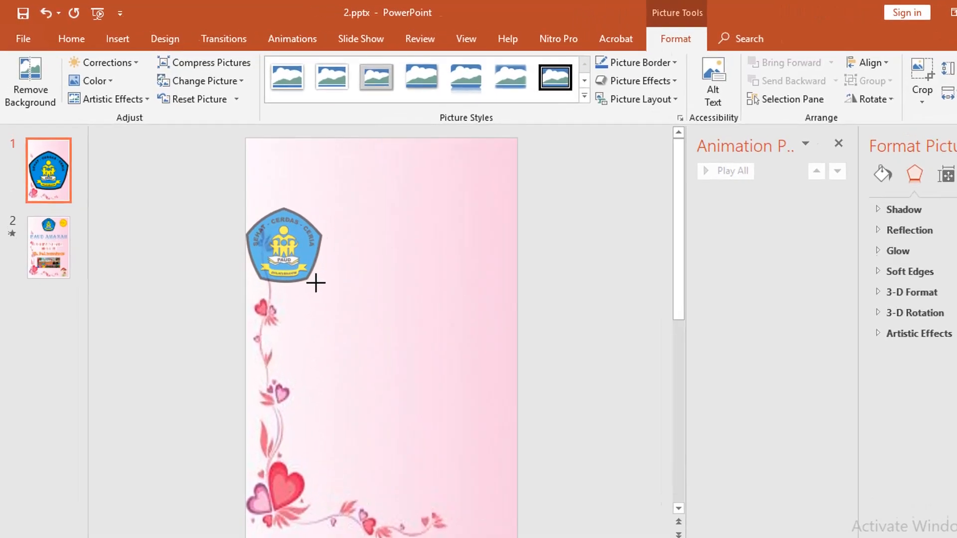
{"action": "left_click_drag", "start_coordinate": [316, 283], "coordinate": [316, 286]}
{"action": "left_click_drag", "start_coordinate": [296, 240], "coordinate": [403, 178]}
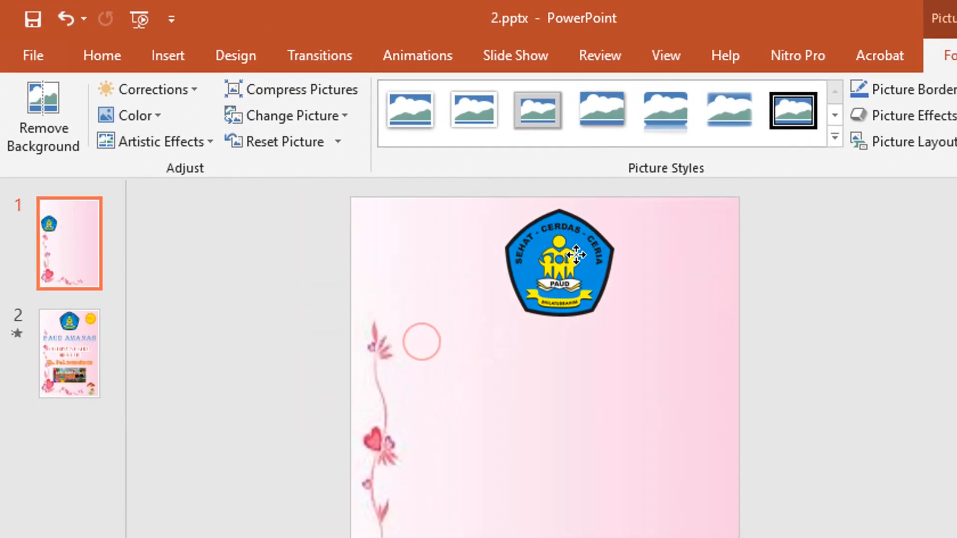
{"action": "left_click_drag", "start_coordinate": [576, 255], "coordinate": [568, 249]}
{"action": "left_click", "coordinate": [819, 351]}
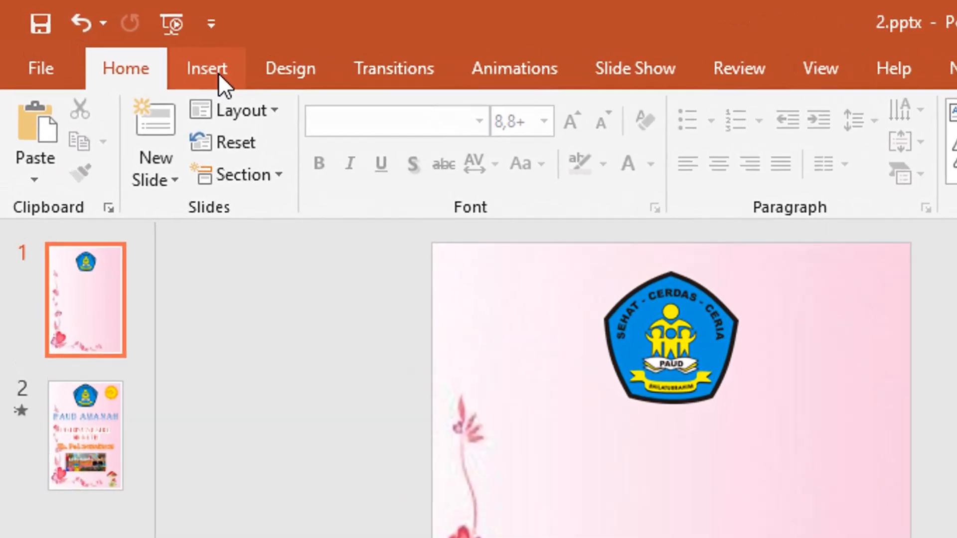
Insert a WordArt text in the plain blue fill style and set its font size to 28
{"action": "left_click", "coordinate": [218, 72]}
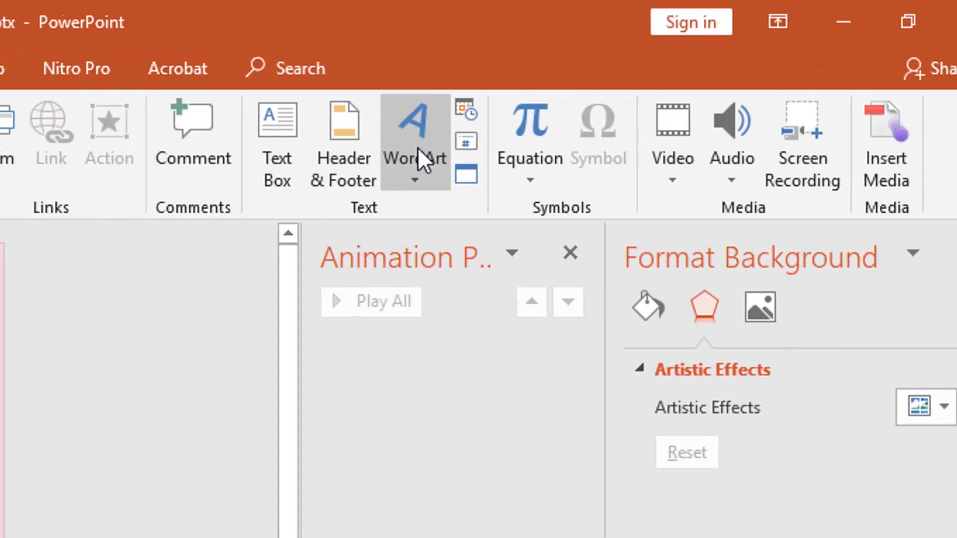
{"action": "left_click", "coordinate": [372, 159]}
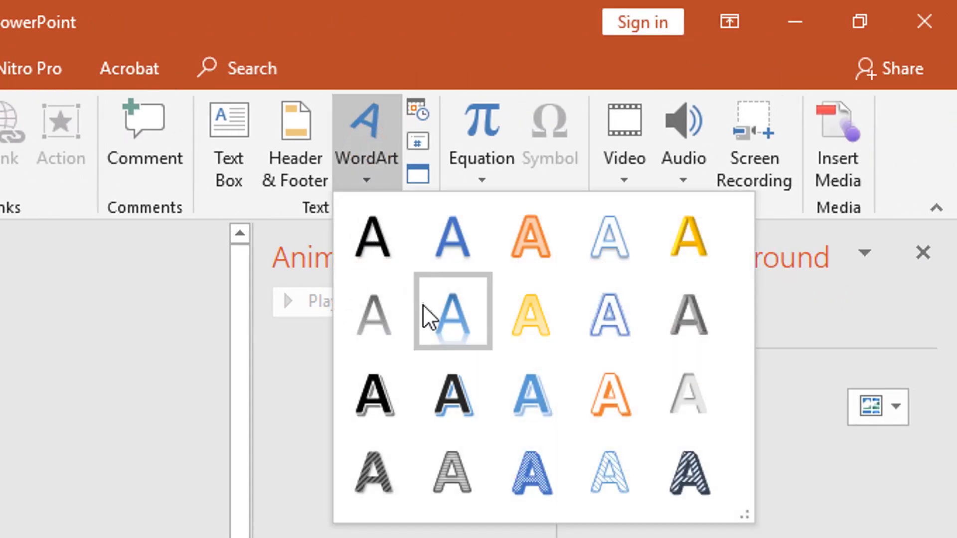
{"action": "left_click", "coordinate": [444, 241]}
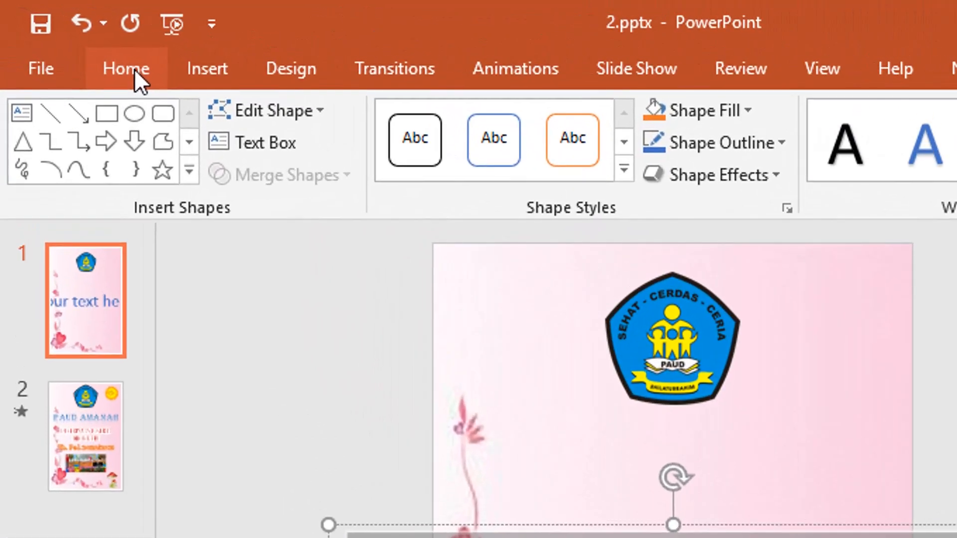
{"action": "left_click", "coordinate": [133, 68]}
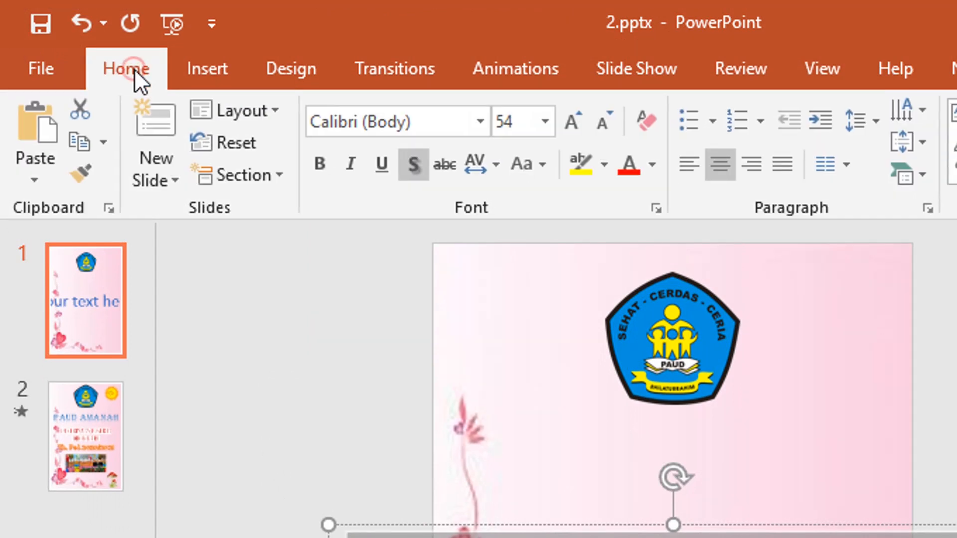
{"action": "left_click", "coordinate": [545, 125]}
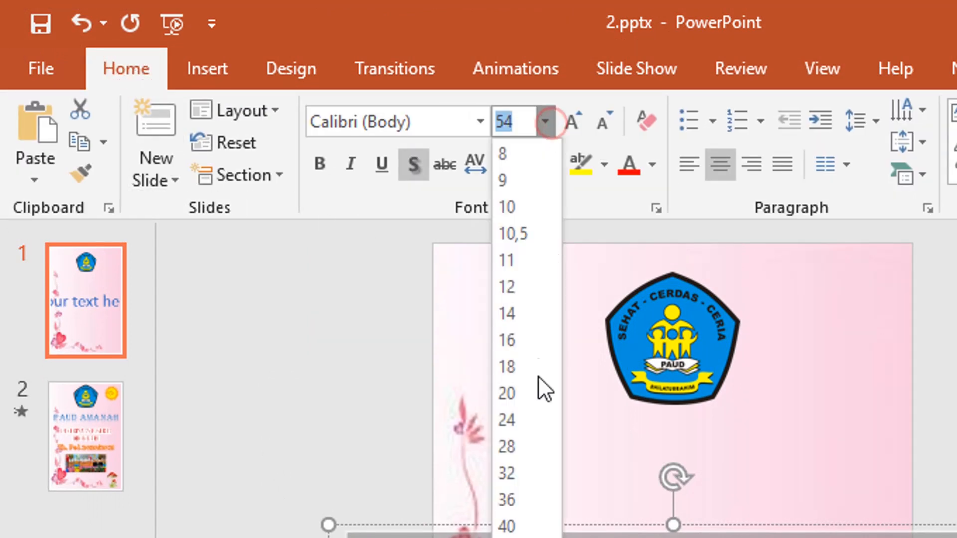
{"action": "left_click", "coordinate": [508, 445]}
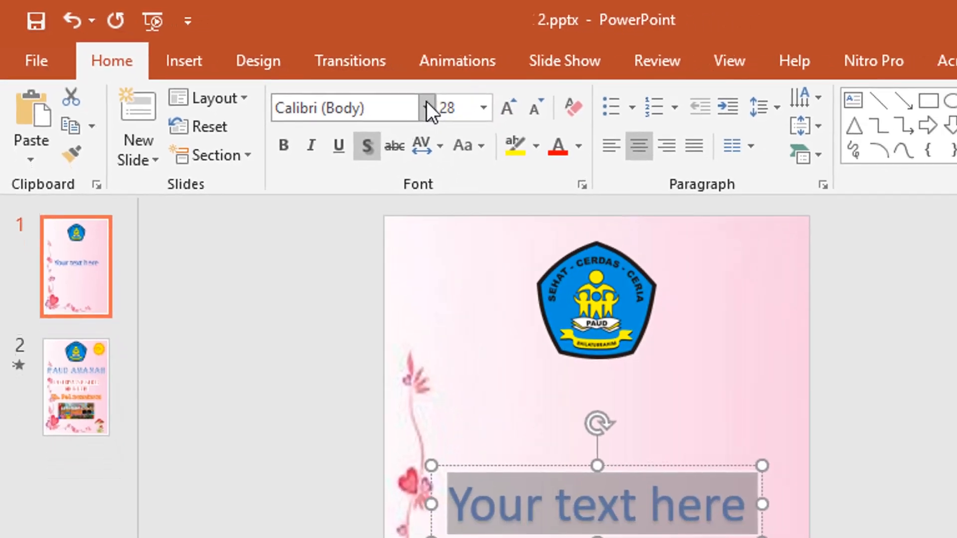
Change the WordArt text's font to Arial Black at size 22
{"action": "left_click", "coordinate": [427, 107]}
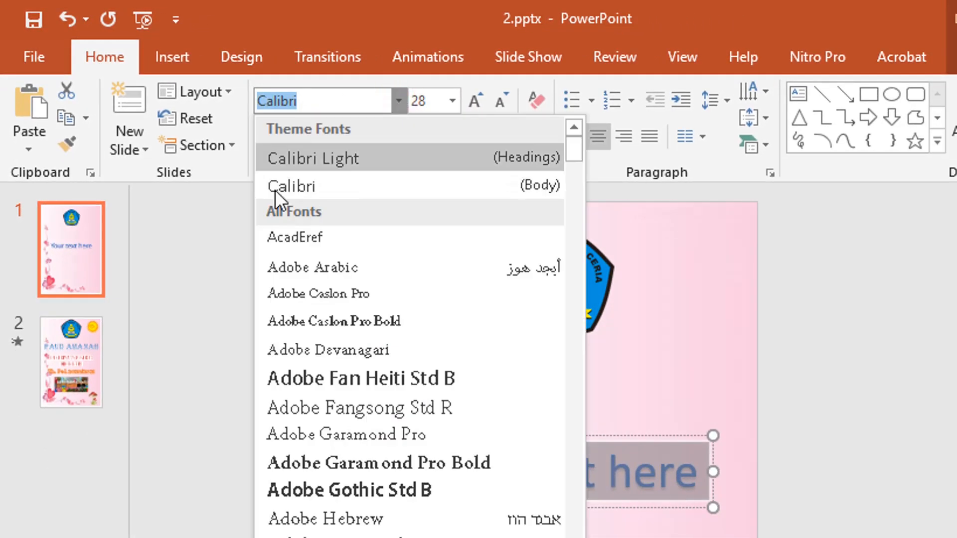
{"action": "scroll", "coordinate": [348, 488], "scroll_direction": "down", "scroll_amount": 4}
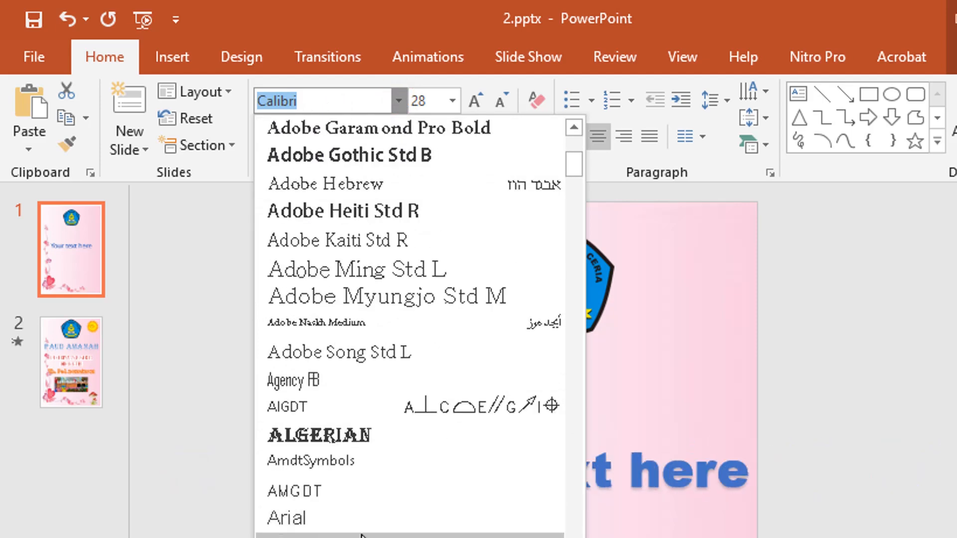
{"action": "scroll", "coordinate": [361, 528], "scroll_direction": "down", "scroll_amount": 3}
{"action": "scroll", "coordinate": [379, 518], "scroll_direction": "down", "scroll_amount": 3}
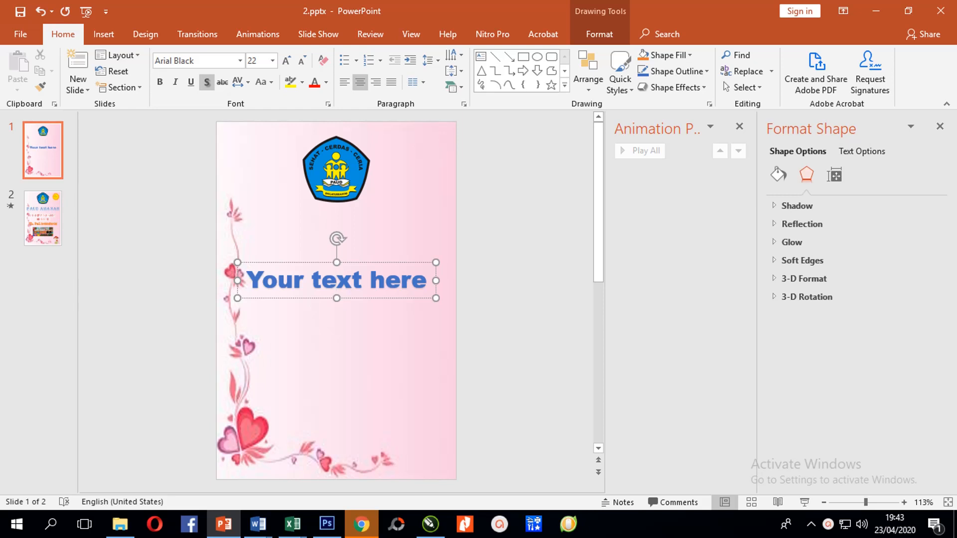
Replace the WordArt placeholder text with the title "PAUD AMANAH"
{"action": "type", "text": "pau"}
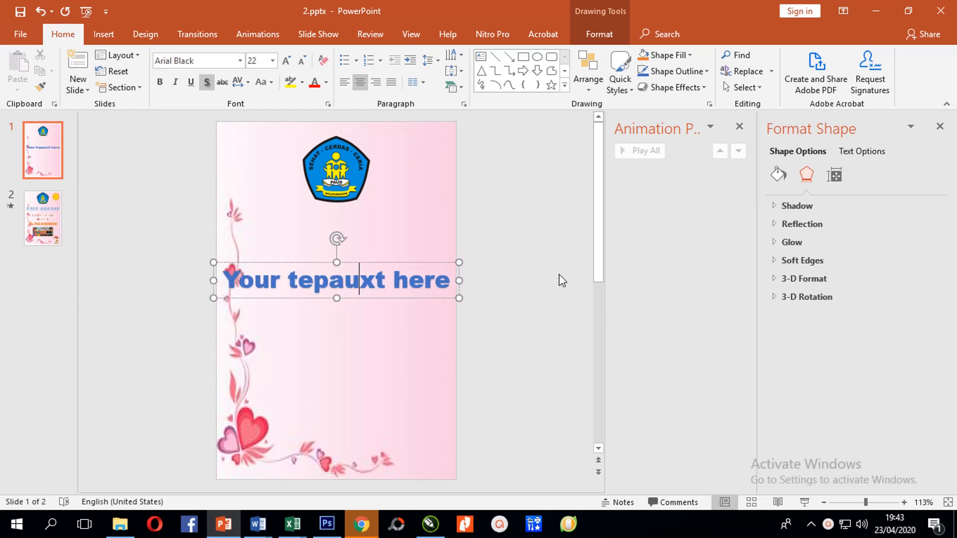
{"action": "key", "text": "Home"}
{"action": "key", "text": "shift+End"}
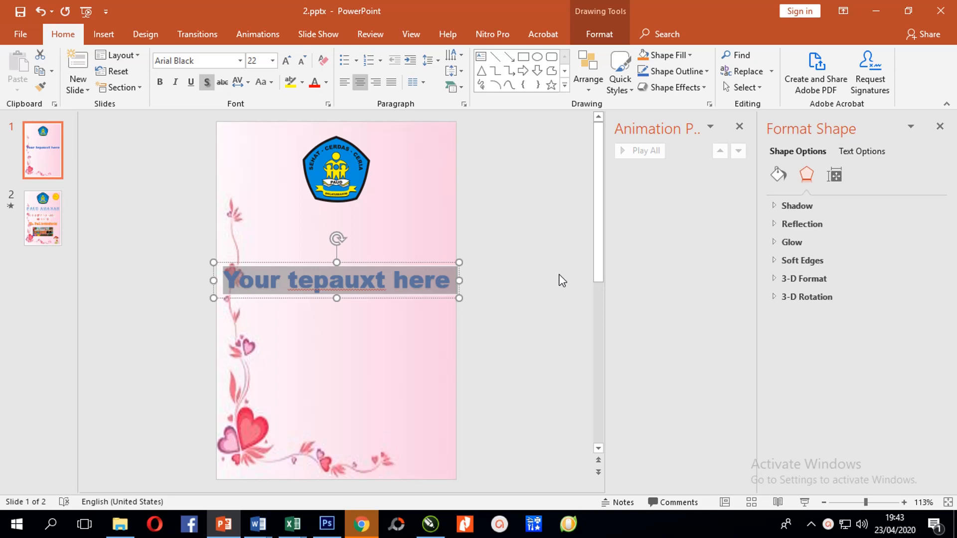
{"action": "type", "text": "PAUD AMANAH"}
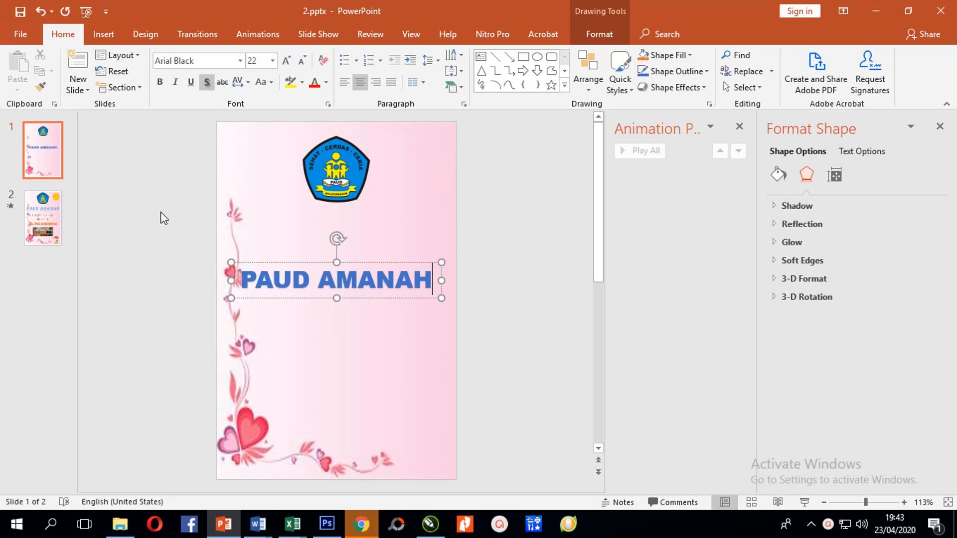
Move the "PAUD AMANAH" title up directly beneath the logo and make the logo slightly smaller
{"action": "left_click_drag", "start_coordinate": [283, 262], "coordinate": [285, 203]}
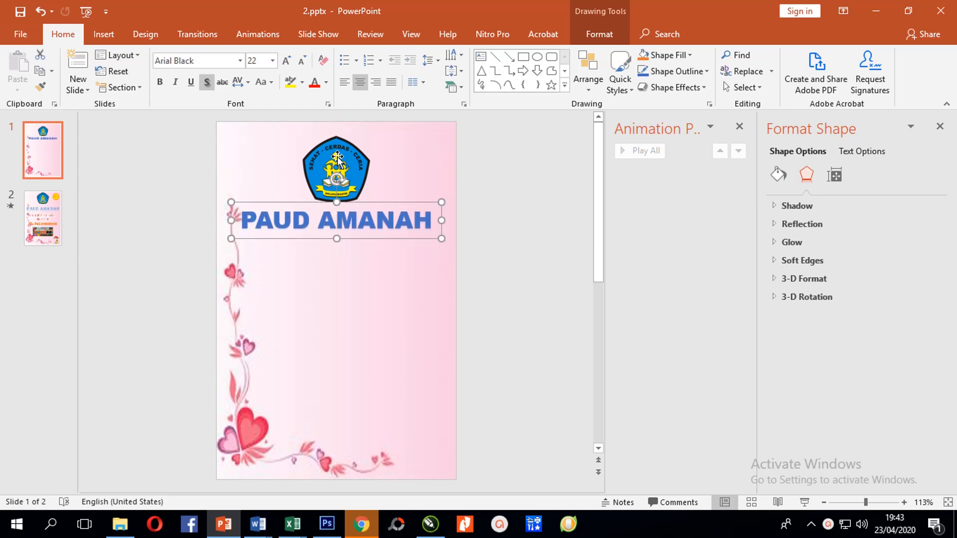
{"action": "left_click", "coordinate": [337, 159]}
{"action": "left_click_drag", "start_coordinate": [368, 204], "coordinate": [354, 185]}
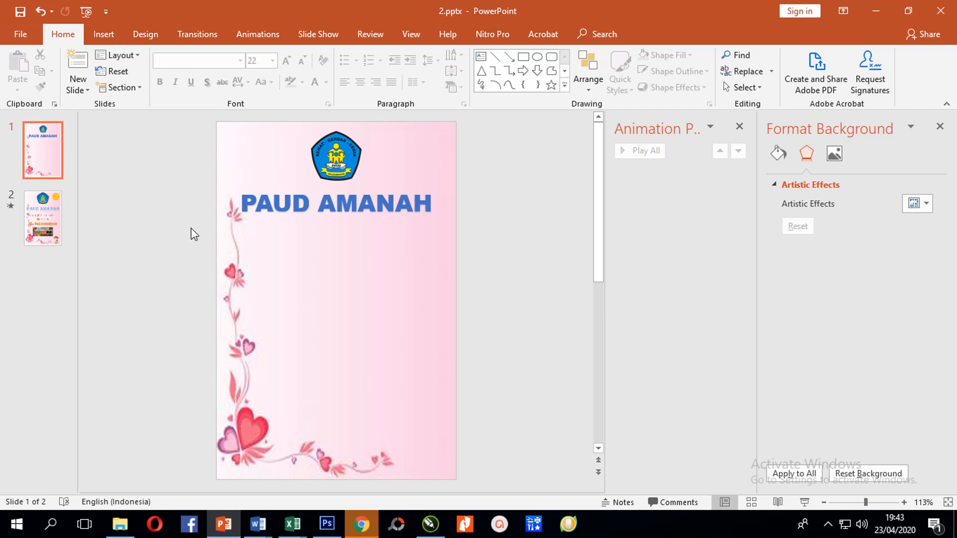
Insert a second WordArt text in the same plain blue fill style below the title
{"action": "left_click", "coordinate": [105, 35]}
{"action": "left_click", "coordinate": [658, 77]}
{"action": "left_click", "coordinate": [707, 124]}
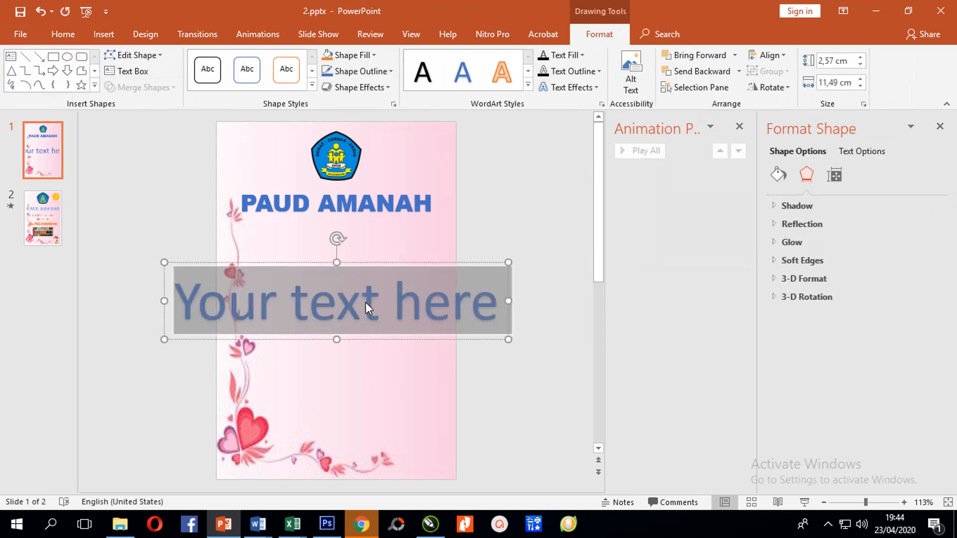
Replace the second WordArt's placeholder text with "Menerima Anak Didik Baru" and set its font size to 20
{"action": "type", "text": "Mene"}
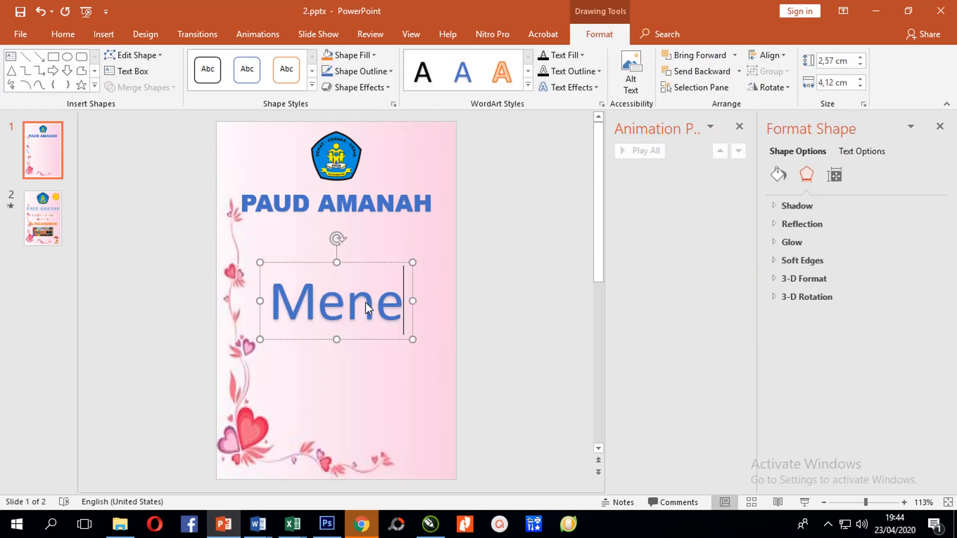
{"action": "type", "text": "rima Anak Didik Baru"}
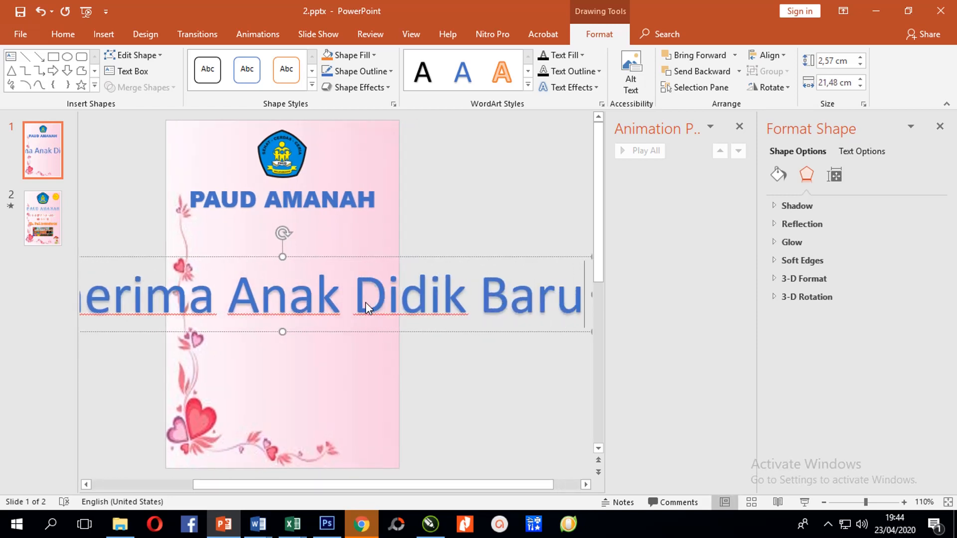
{"action": "left_click", "coordinate": [62, 34]}
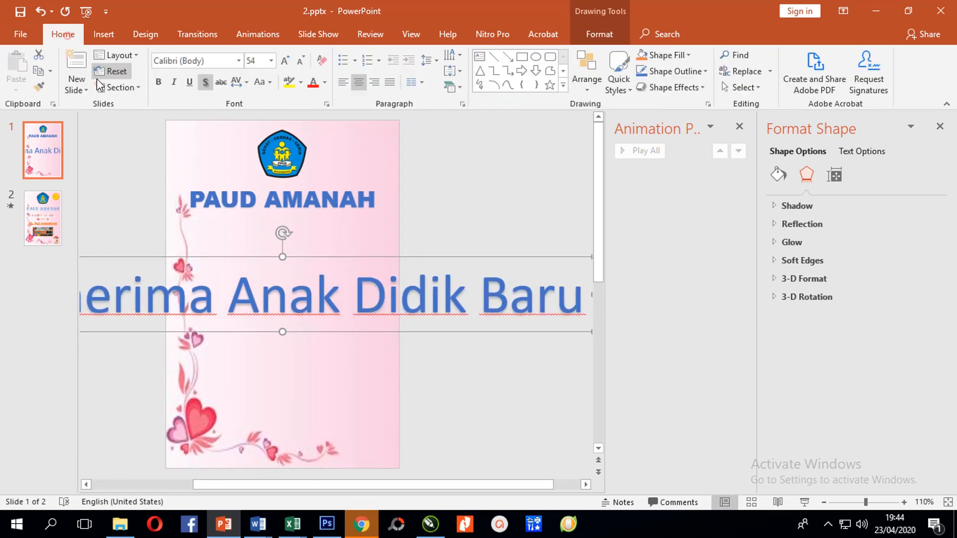
{"action": "left_click", "coordinate": [272, 61]}
{"action": "left_click", "coordinate": [253, 196]}
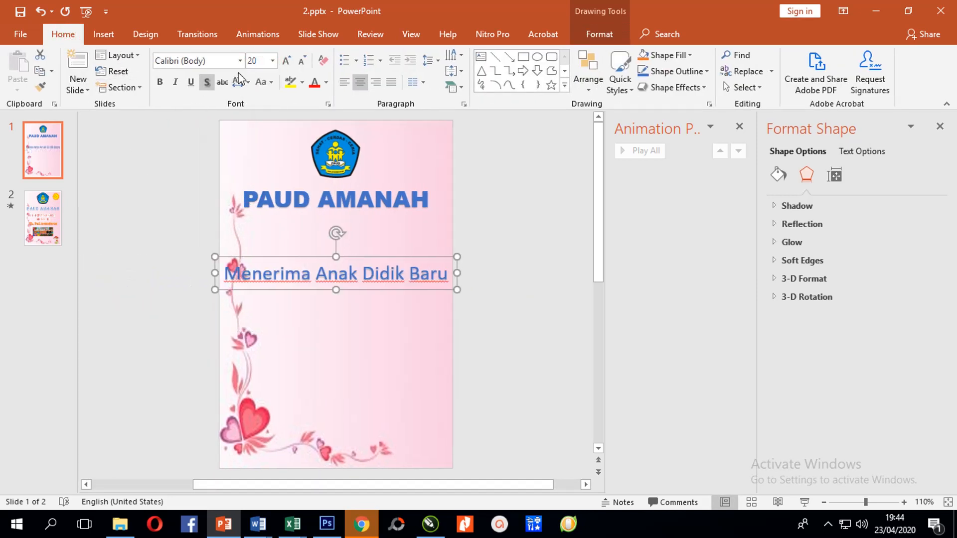
Change the "Menerima Anak Didik Baru" text to Broadway at size 14 and move it up just beneath the "PAUD AMANAH" title
{"action": "left_click", "coordinate": [240, 61]}
{"action": "left_click", "coordinate": [229, 164]}
{"action": "left_click", "coordinate": [272, 61]}
{"action": "left_click", "coordinate": [255, 150]}
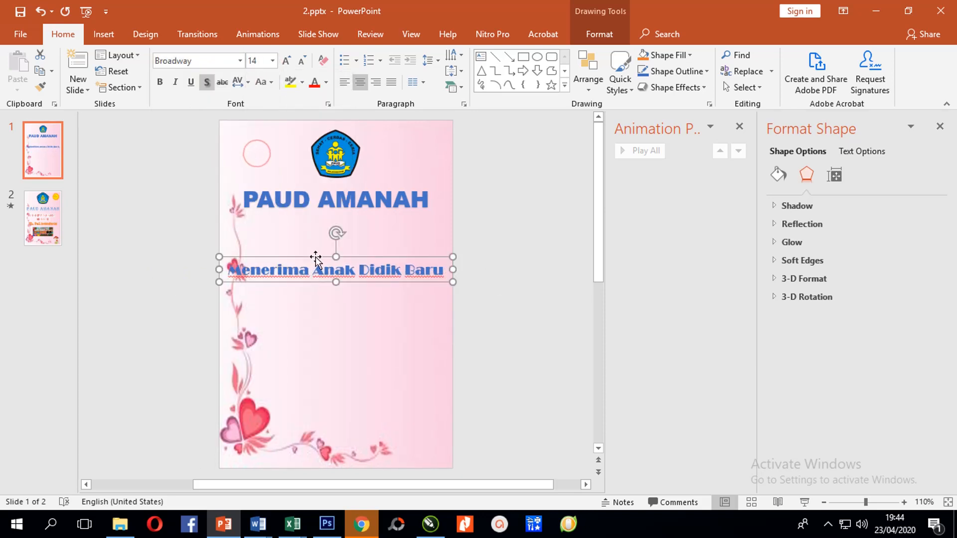
{"action": "left_click_drag", "start_coordinate": [317, 259], "coordinate": [318, 223]}
{"action": "left_click", "coordinate": [410, 286]}
Insert a third WordArt in the plain black fill style with the text "TP. 2020/2021"
{"action": "left_click", "coordinate": [103, 34]}
{"action": "left_click", "coordinate": [663, 64]}
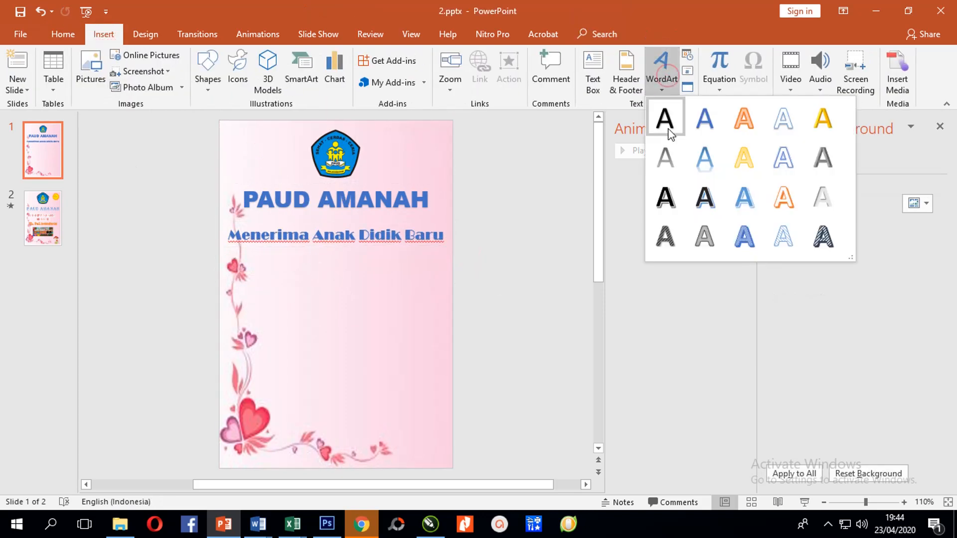
{"action": "left_click", "coordinate": [669, 119]}
{"action": "type", "text": "TP. 2020/2021"}
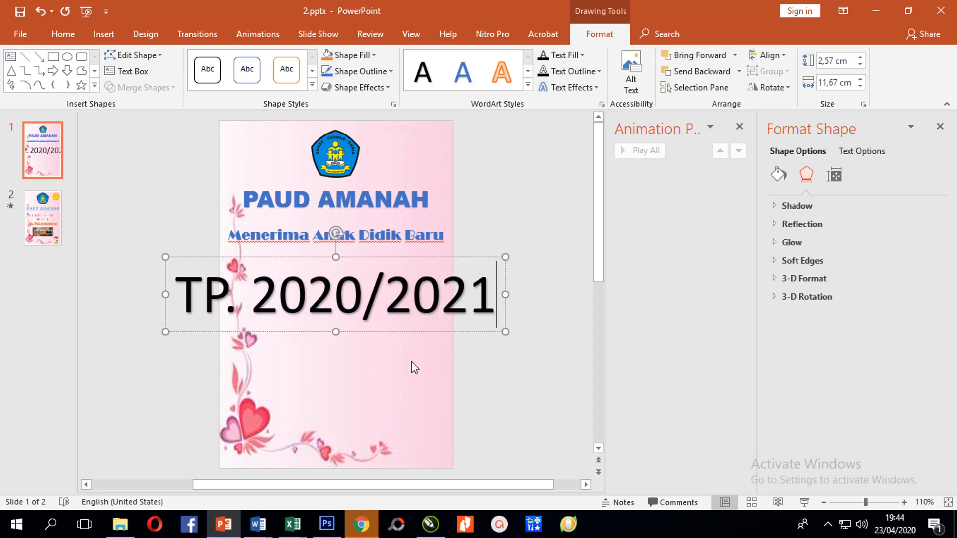
{"action": "key", "text": "Escape"}
Reduce the font size of the "TP. 2020/2021" WordArt text
{"action": "left_click", "coordinate": [63, 34]}
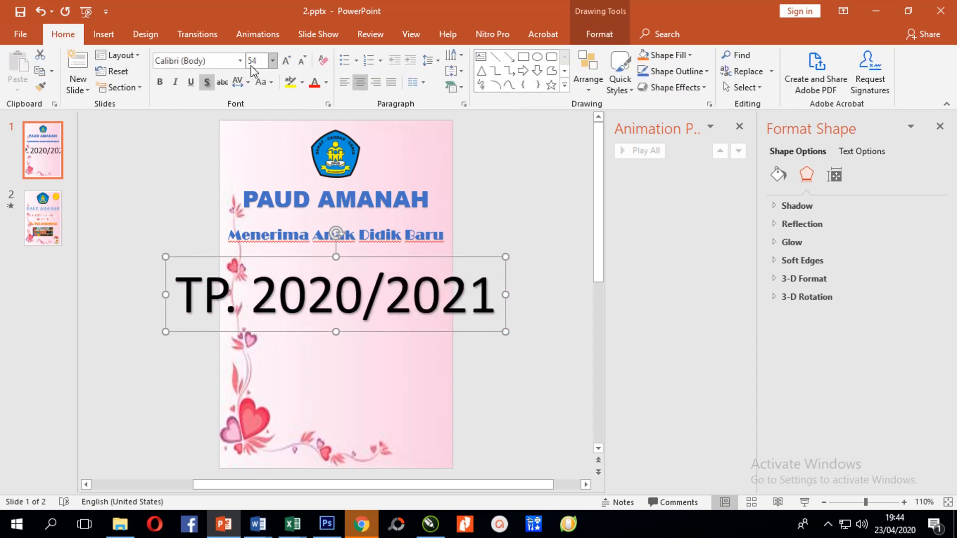